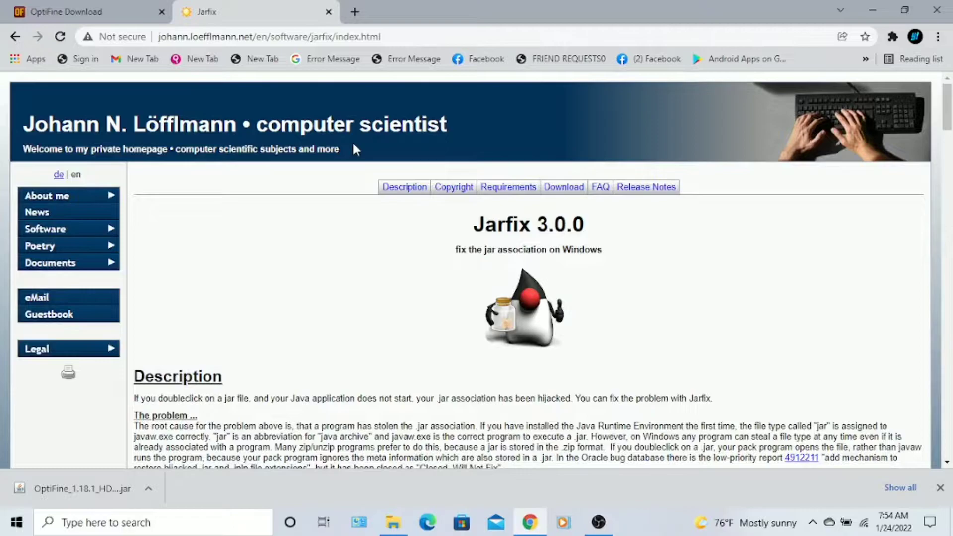
- Read the problem description and solution on the Jarfix page
{"action": "scroll", "coordinate": [355, 150], "scroll_direction": "down", "scroll_amount": 4}
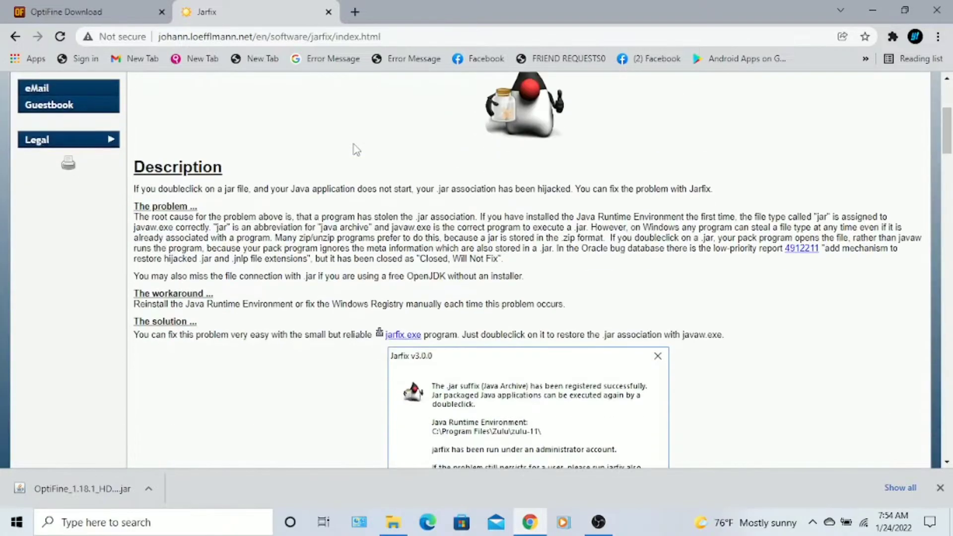
{"action": "scroll", "coordinate": [356, 150], "scroll_direction": "down", "scroll_amount": 4}
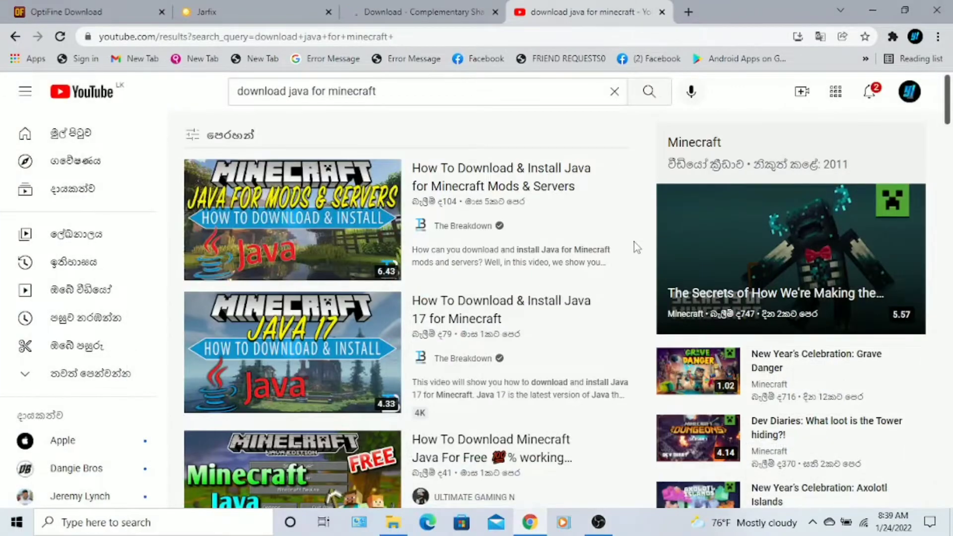
- Look through the YouTube results for "download java for minecraft" for a Java installation guide
{"action": "scroll", "coordinate": [634, 245], "scroll_direction": "down", "scroll_amount": 5}
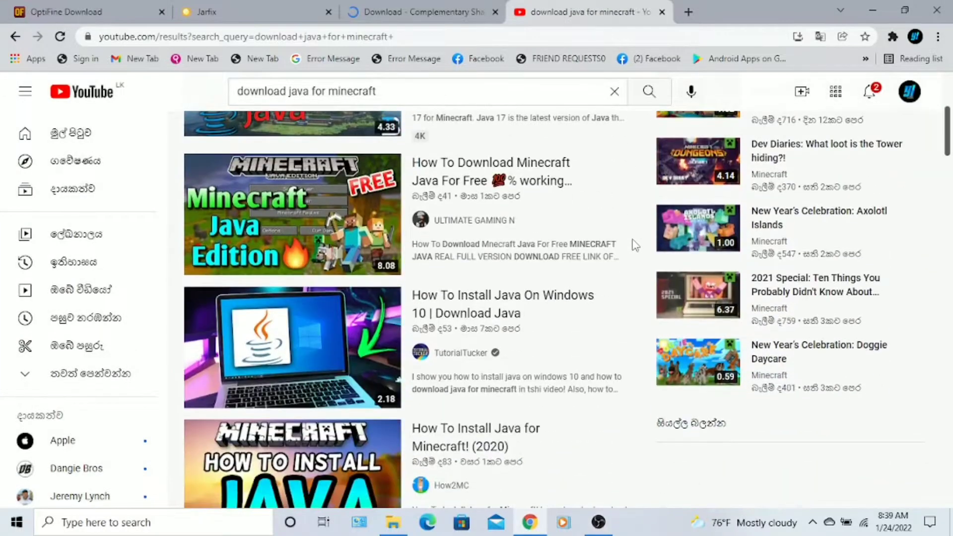
{"action": "scroll", "coordinate": [635, 244], "scroll_direction": "down", "scroll_amount": 5}
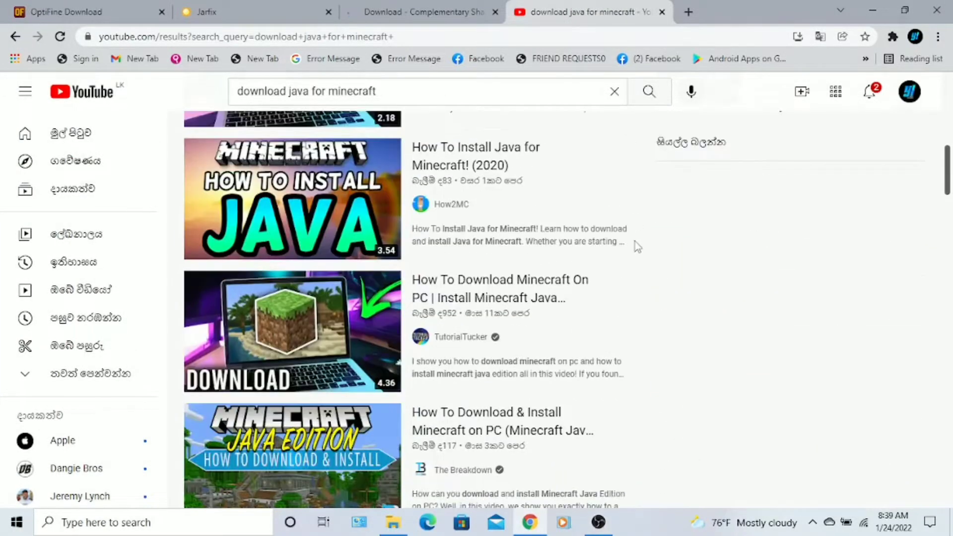
{"action": "scroll", "coordinate": [637, 247], "scroll_direction": "down", "scroll_amount": 8}
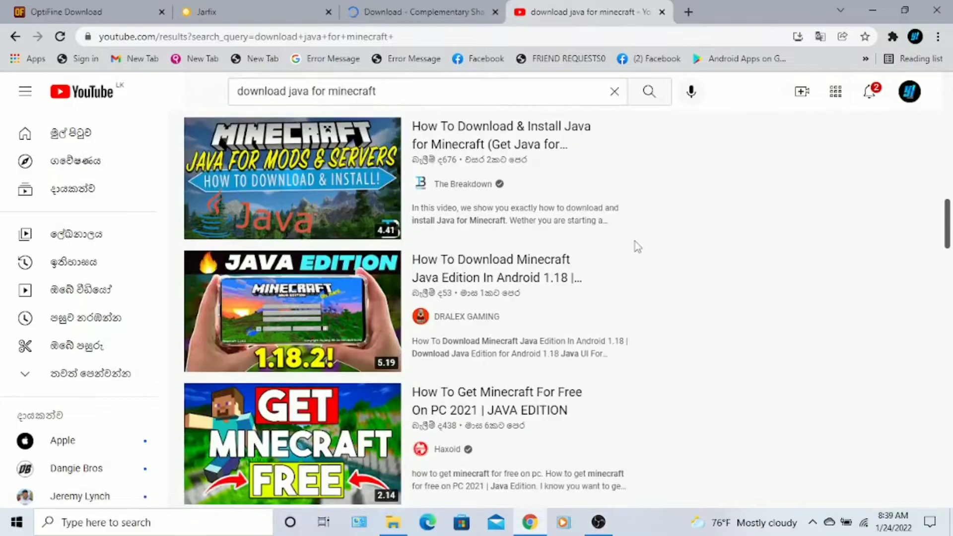
{"action": "scroll", "coordinate": [638, 247], "scroll_direction": "down", "scroll_amount": 10}
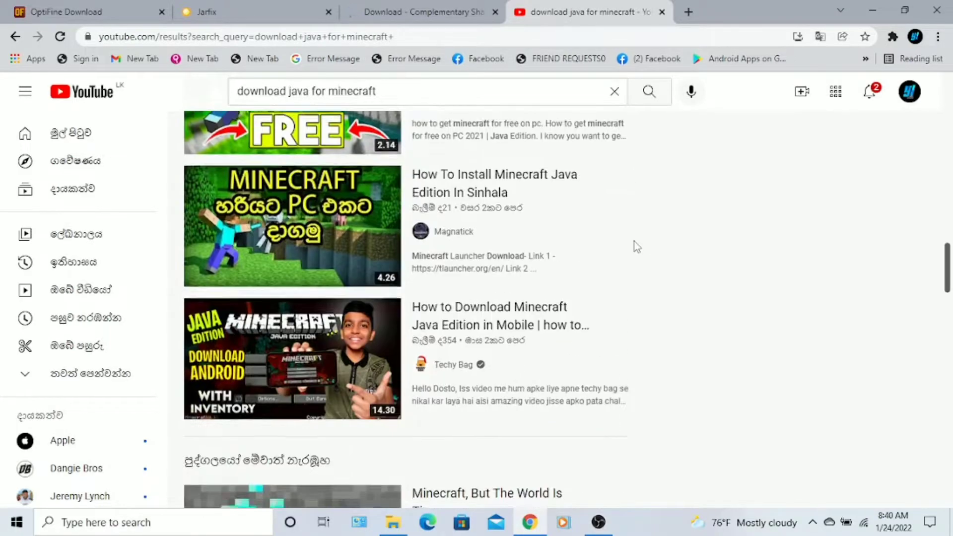
{"action": "scroll", "coordinate": [638, 247], "scroll_direction": "up", "scroll_amount": 20}
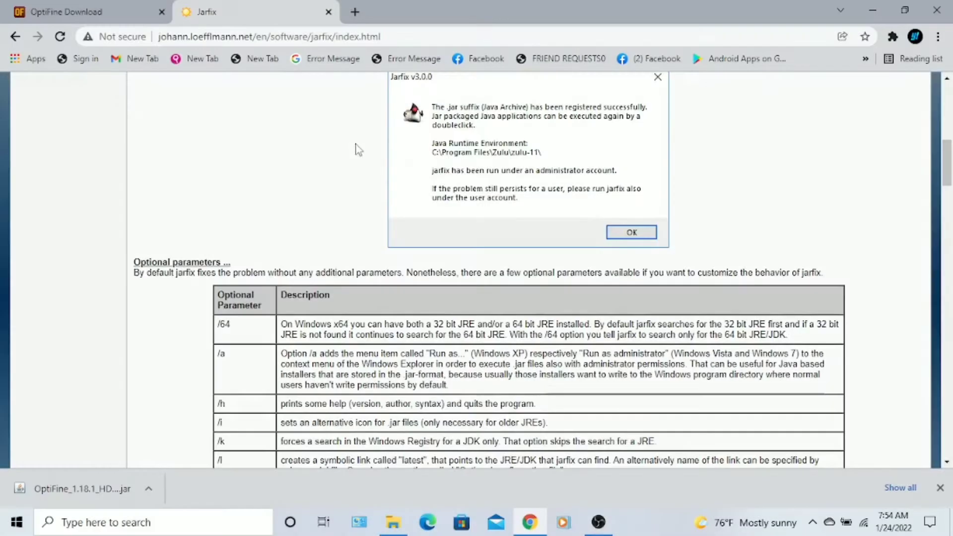
- Download jarfix.exe from the solution section of the Jarfix page
{"action": "scroll", "coordinate": [355, 149], "scroll_direction": "up", "scroll_amount": 4}
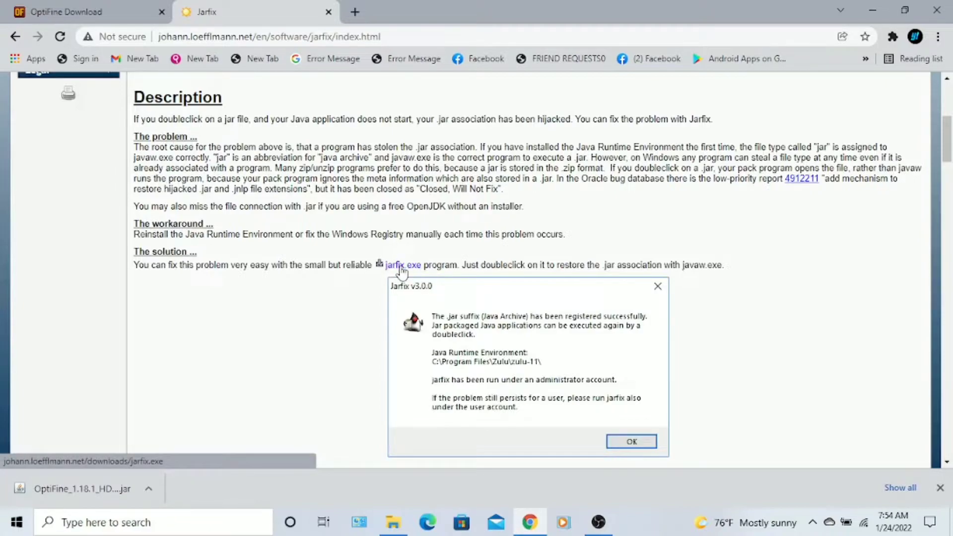
{"action": "left_click", "coordinate": [402, 266]}
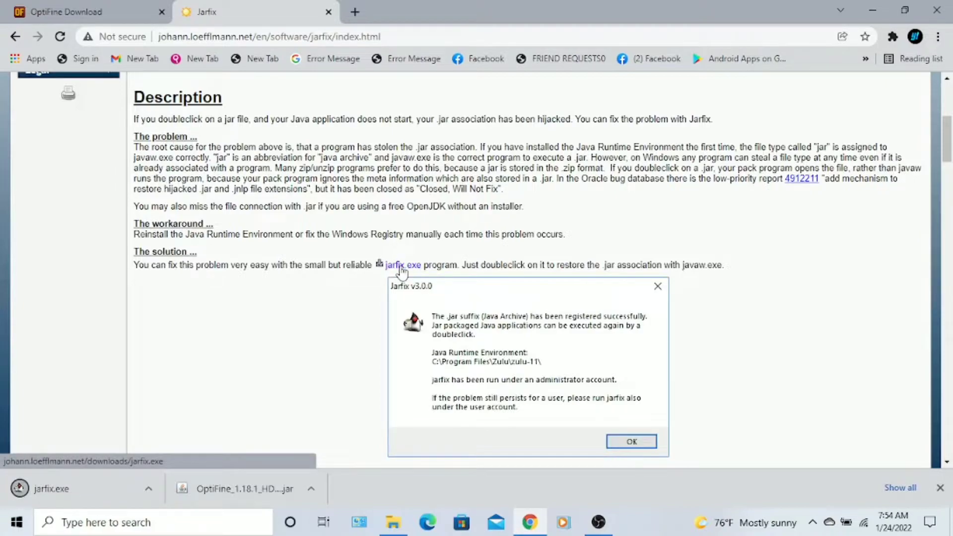
{"action": "scroll", "coordinate": [478, 290], "scroll_direction": "up", "scroll_amount": 2}
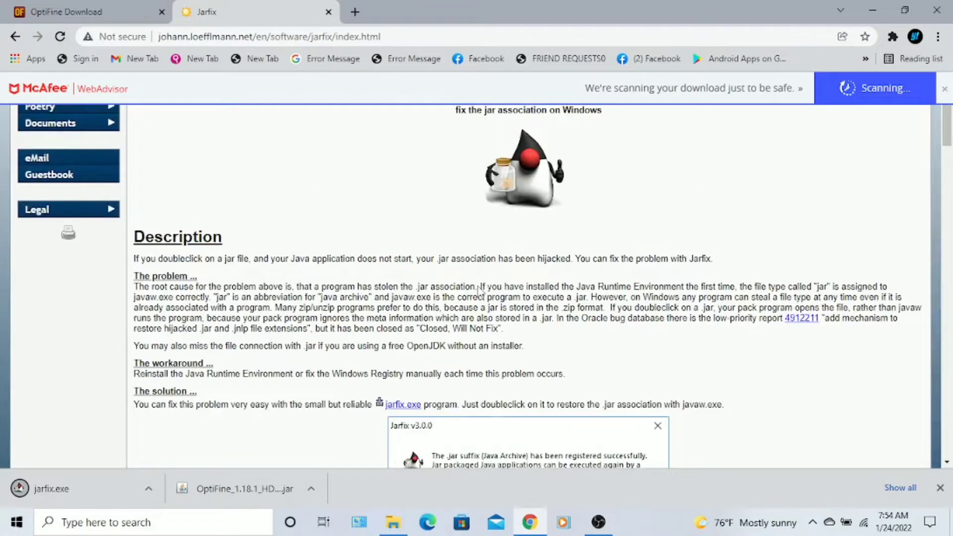
{"action": "scroll", "coordinate": [480, 292], "scroll_direction": "up", "scroll_amount": 2}
{"action": "scroll", "coordinate": [480, 292], "scroll_direction": "down", "scroll_amount": 2}
{"action": "scroll", "coordinate": [479, 287], "scroll_direction": "up", "scroll_amount": 3}
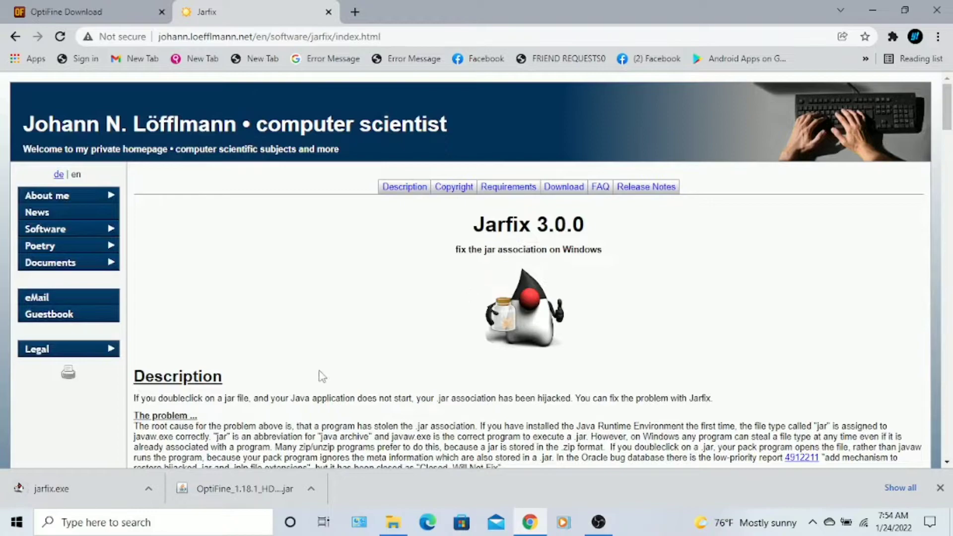
- Run the downloaded jarfix.exe to repair the .jar file association and close its message
{"action": "left_click", "coordinate": [112, 489]}
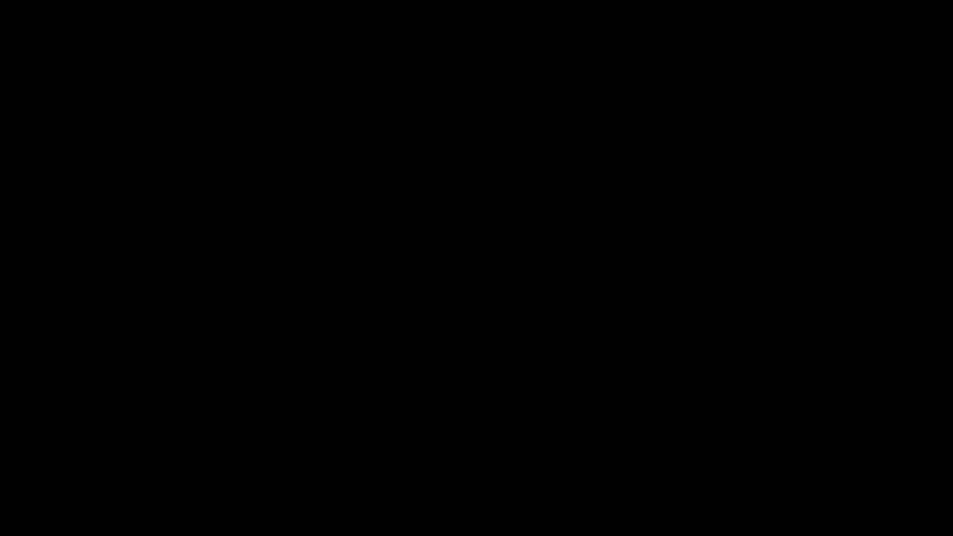
{"action": "left_click", "coordinate": [536, 389]}
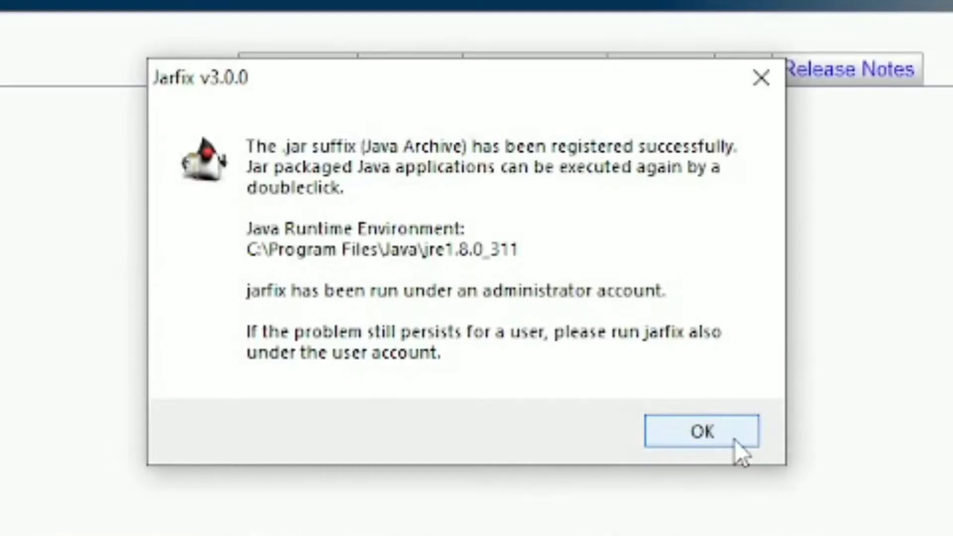
{"action": "left_click", "coordinate": [735, 440]}
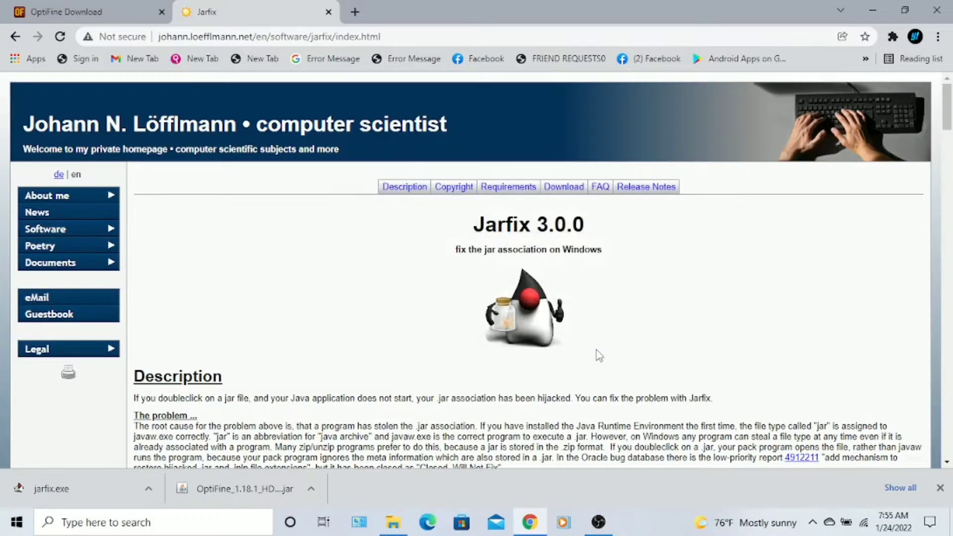
- Minimise the browser and switch to the Downloads folder in File Explorer
{"action": "scroll", "coordinate": [458, 259], "scroll_direction": "down", "scroll_amount": 1}
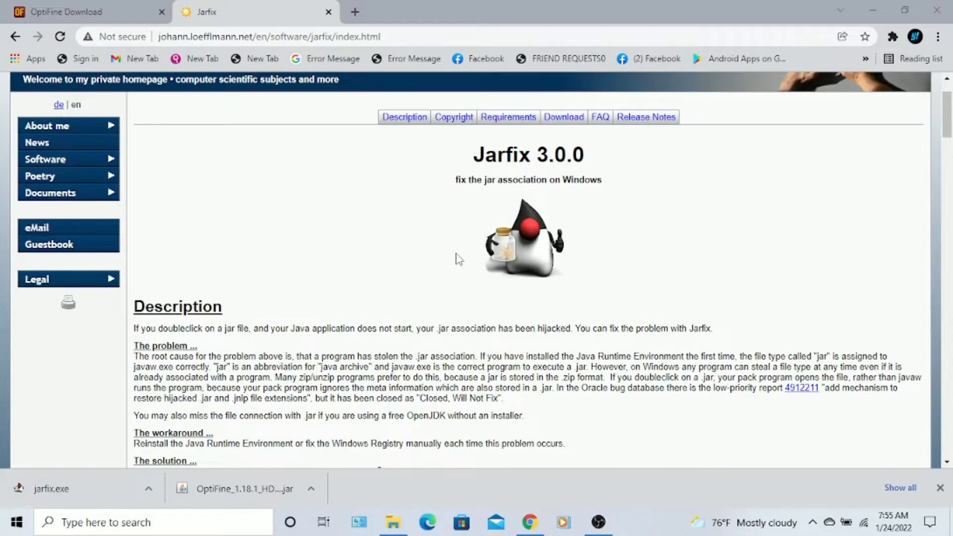
{"action": "left_click", "coordinate": [869, 11]}
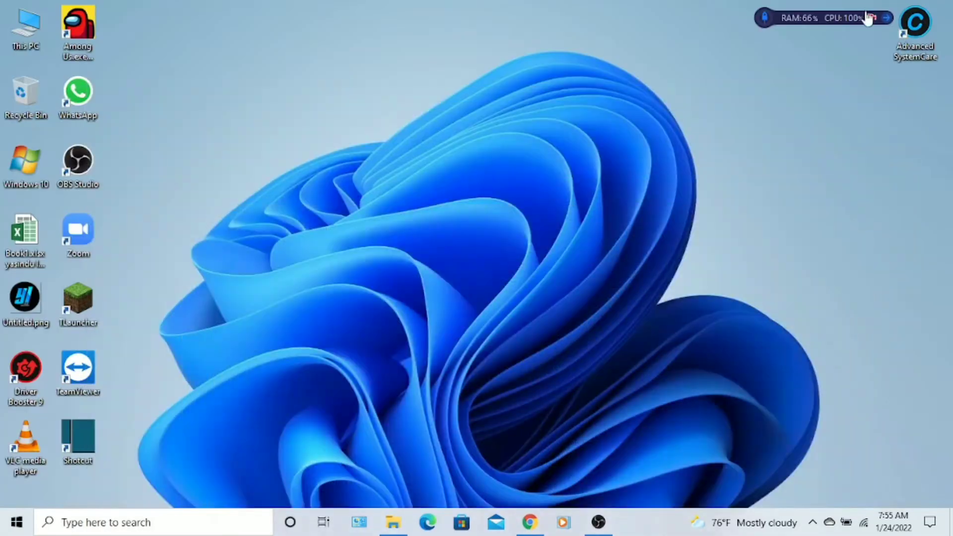
{"action": "left_click", "coordinate": [404, 530]}
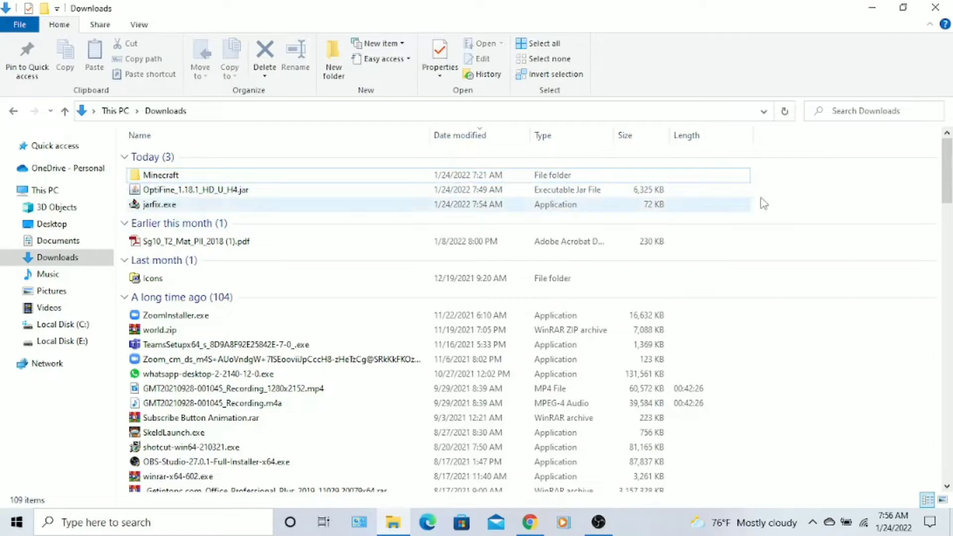
- Open OptiFine_1.18.1_HD_U_H4.jar with Java(TM) Platform SE binary and install OptiFine in the preset .minecraft folder
{"action": "left_click_drag", "start_coordinate": [772, 183], "coordinate": [753, 190]}
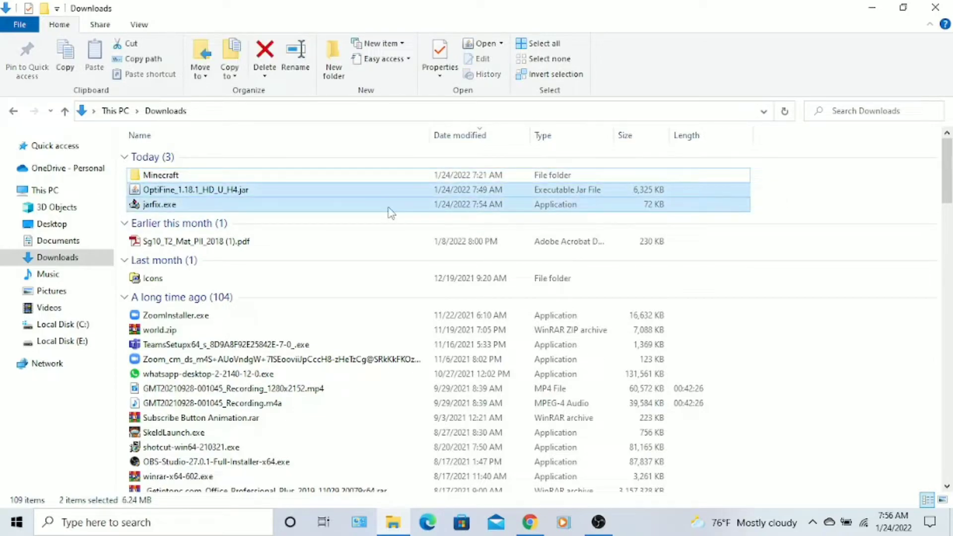
{"action": "left_click", "coordinate": [282, 194]}
{"action": "right_click", "coordinate": [283, 192]}
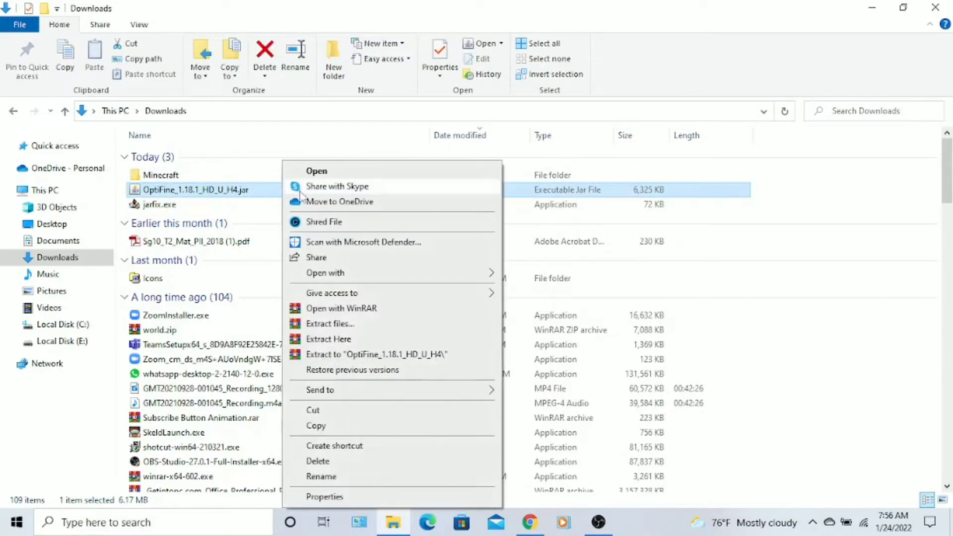
{"action": "mouse_move", "coordinate": [437, 273]}
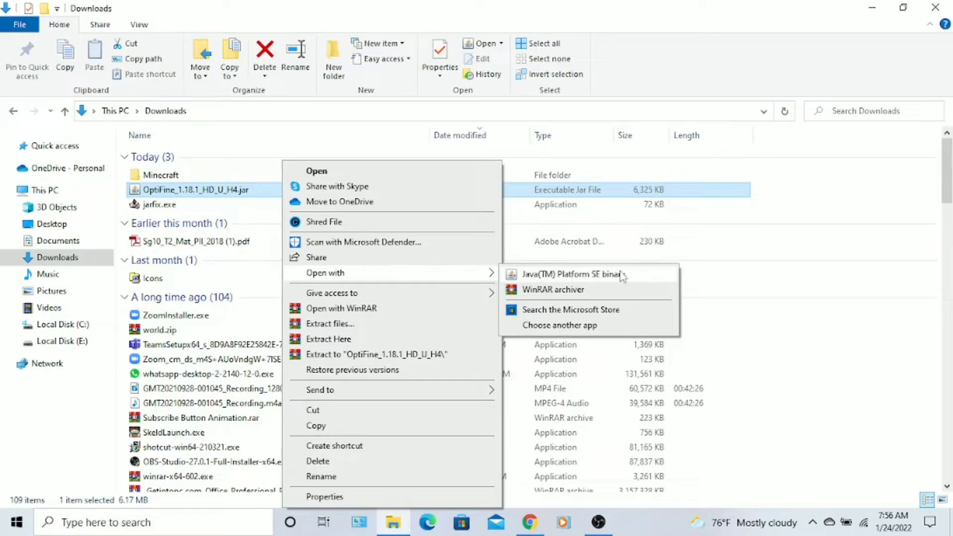
{"action": "left_click", "coordinate": [589, 280]}
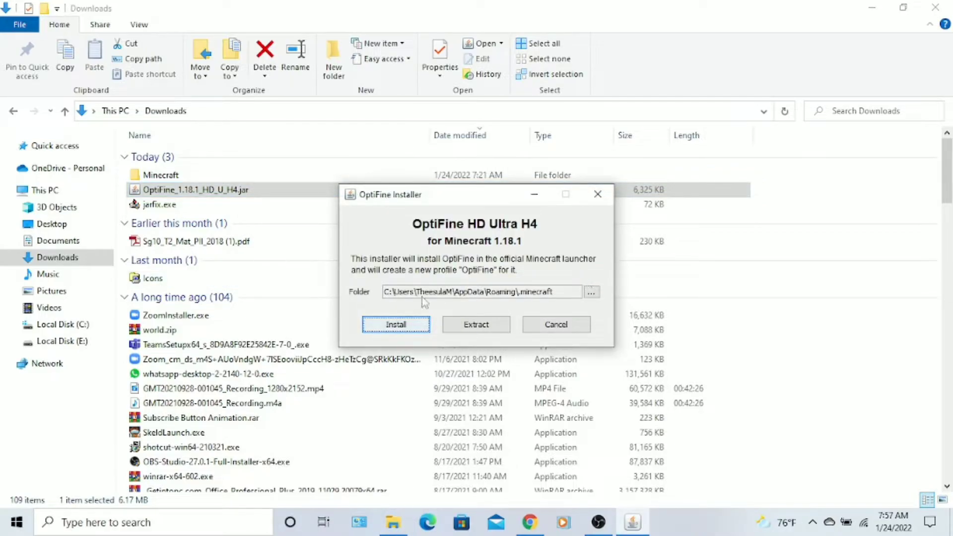
{"action": "left_click", "coordinate": [396, 329]}
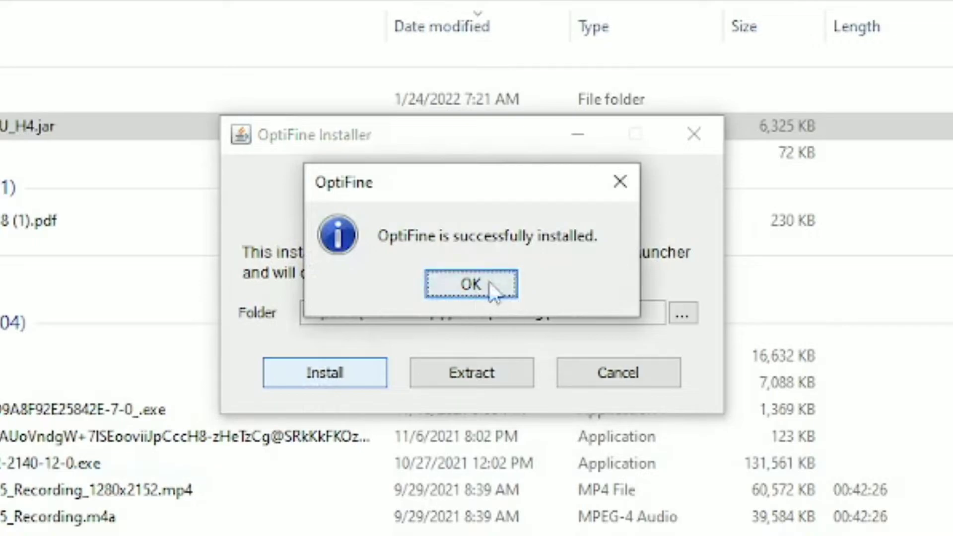
{"action": "left_click", "coordinate": [483, 296]}
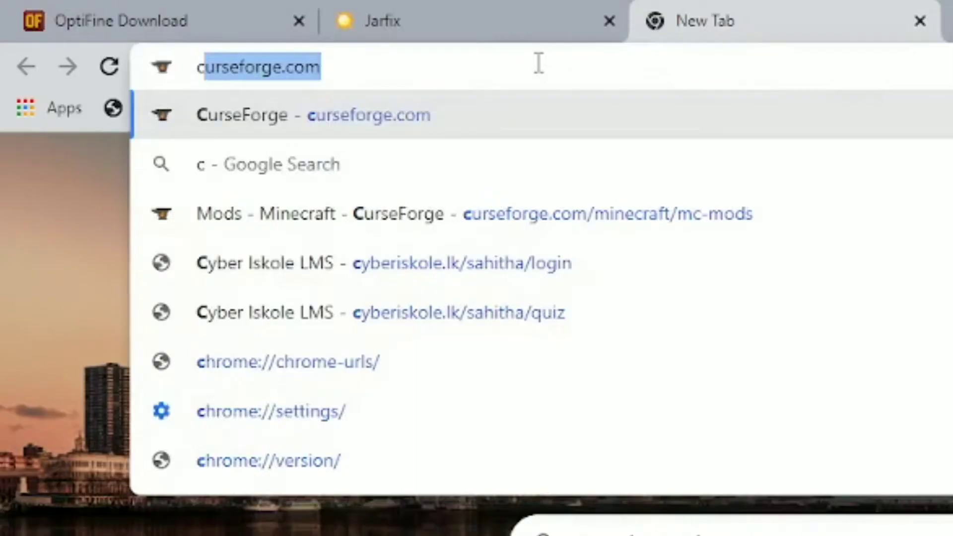
- Search Google for "complementary shaders" in a new Chrome tab
{"action": "type", "text": "om"}
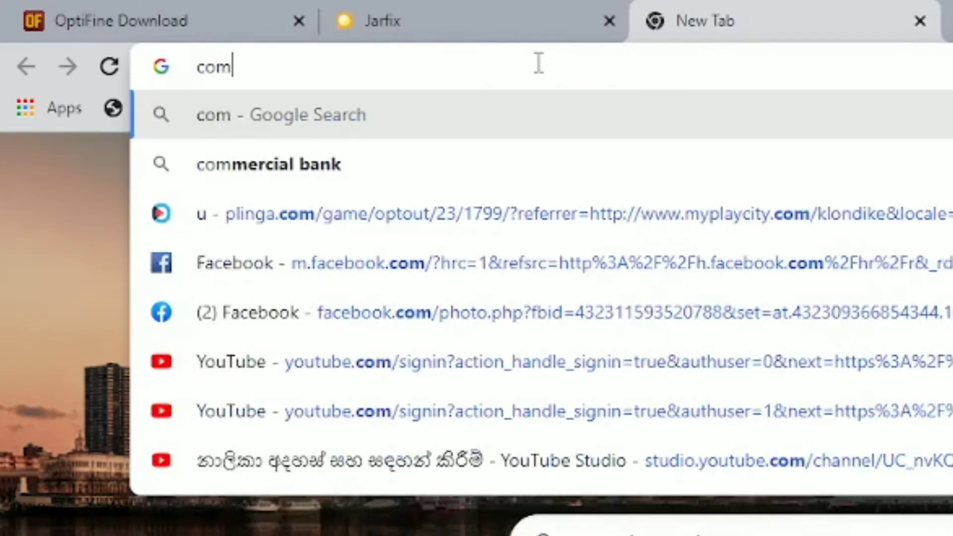
{"action": "type", "text": "pl"}
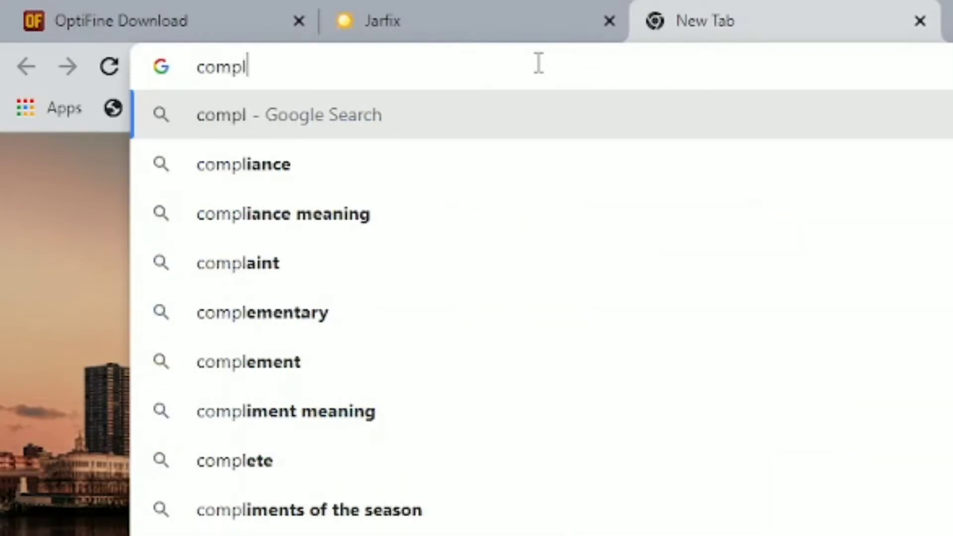
{"action": "type", "text": "emen"}
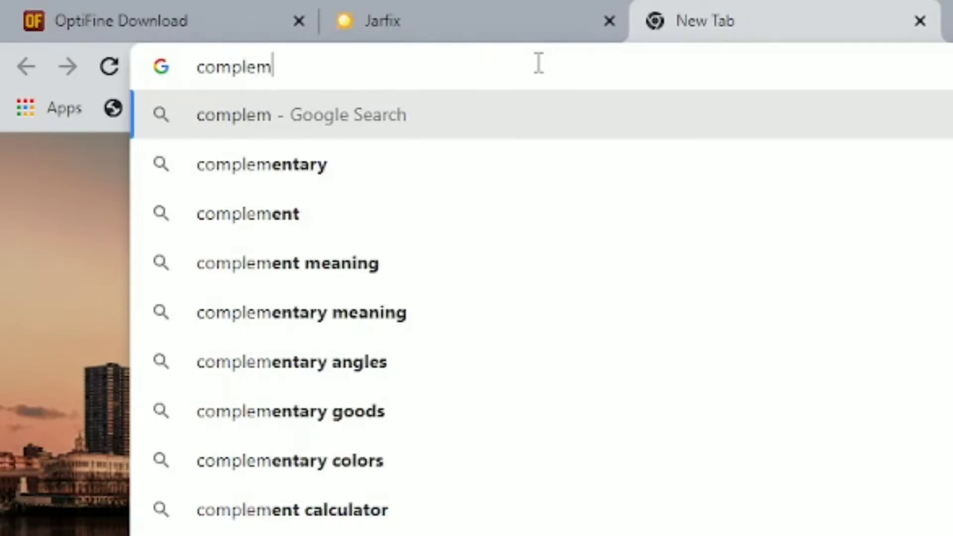
{"action": "type", "text": "tar"}
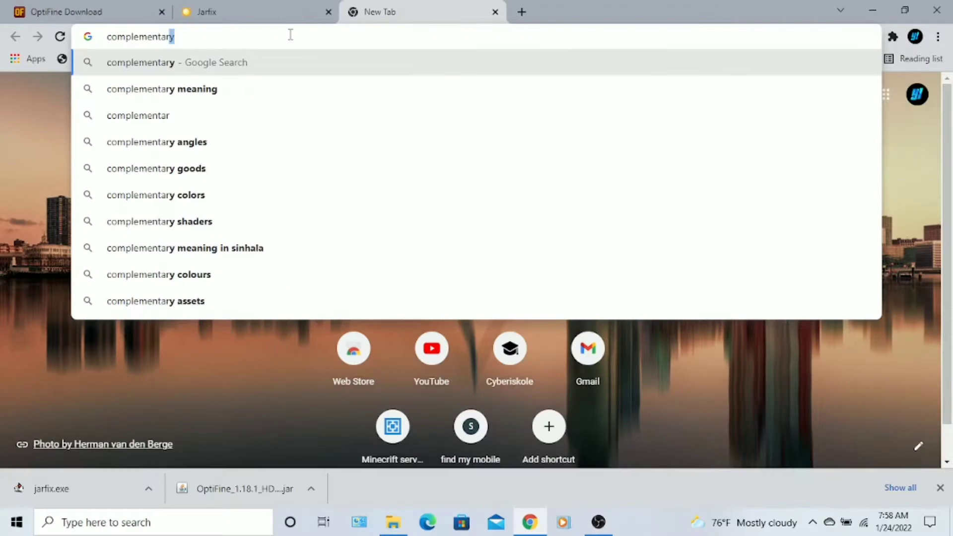
{"action": "left_click", "coordinate": [258, 227]}
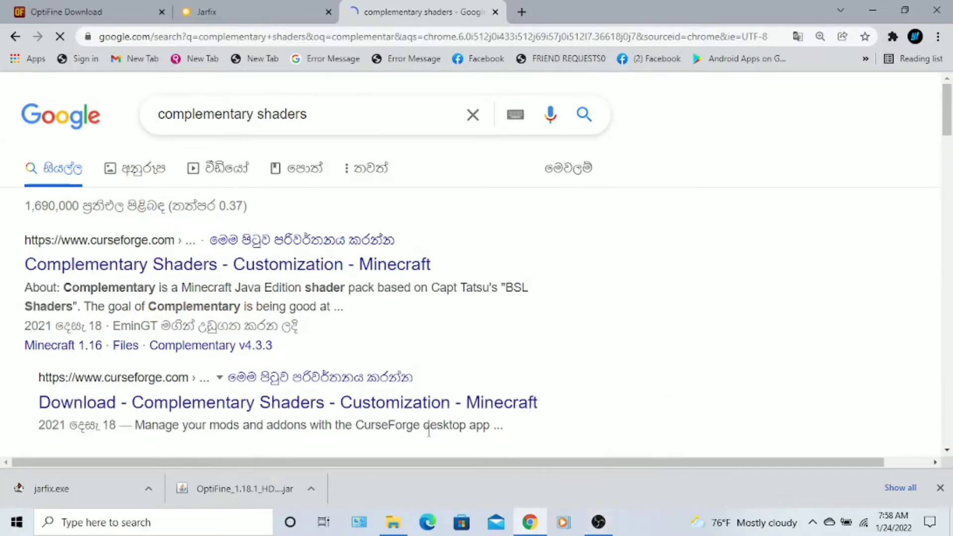
- Open the CurseForge Complementary Shaders page and download the Complementary v4.3.3 file for Minecraft 1.18
{"action": "left_click", "coordinate": [338, 265]}
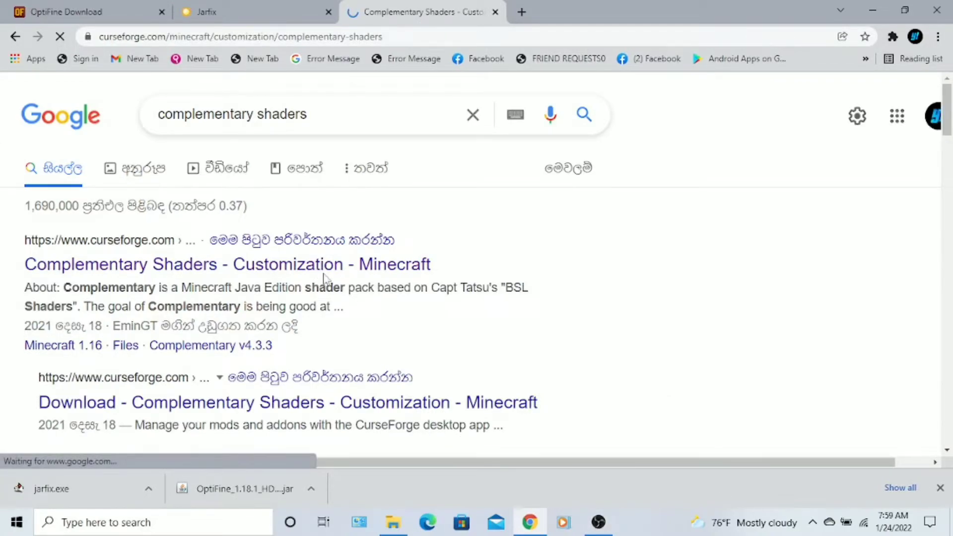
{"action": "scroll", "coordinate": [543, 377], "scroll_direction": "down", "scroll_amount": 10}
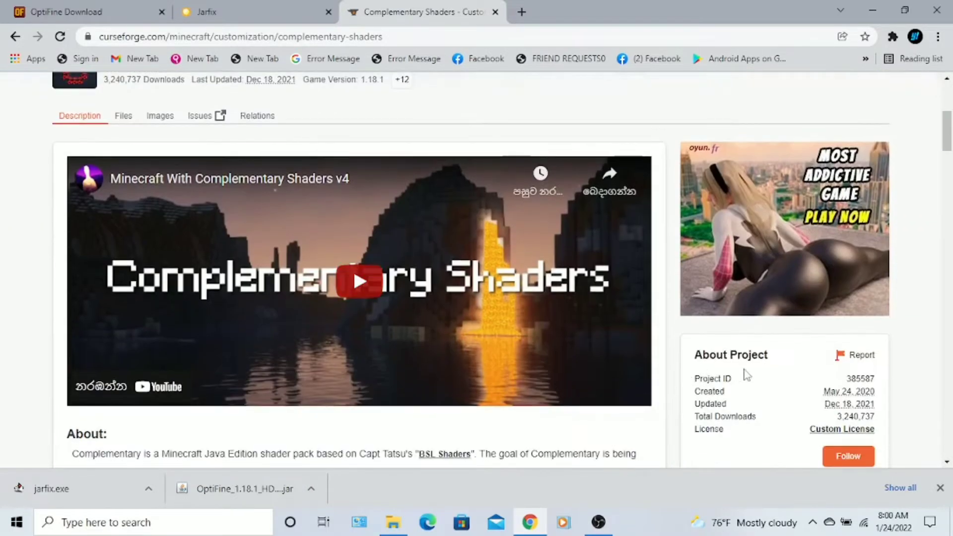
{"action": "scroll", "coordinate": [779, 378], "scroll_direction": "down", "scroll_amount": 3}
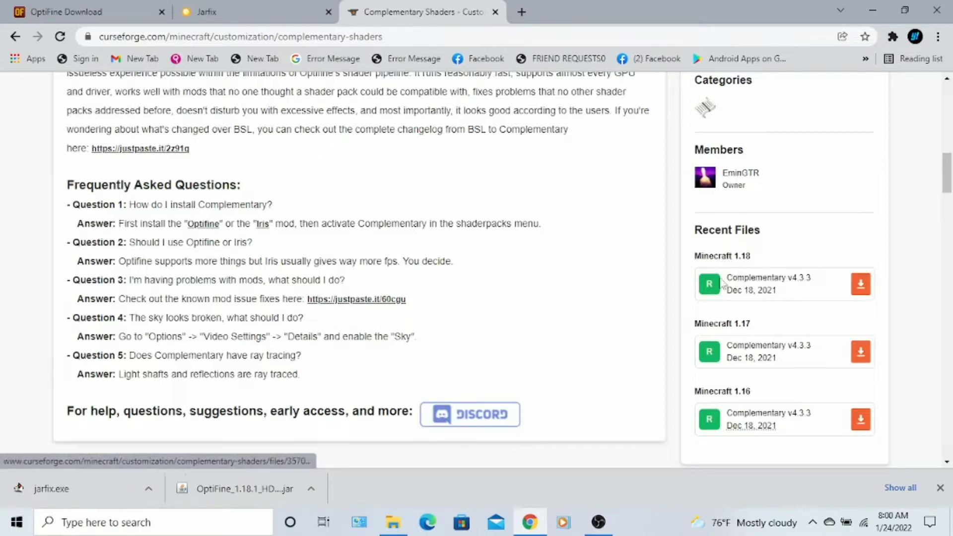
{"action": "left_click", "coordinate": [863, 295]}
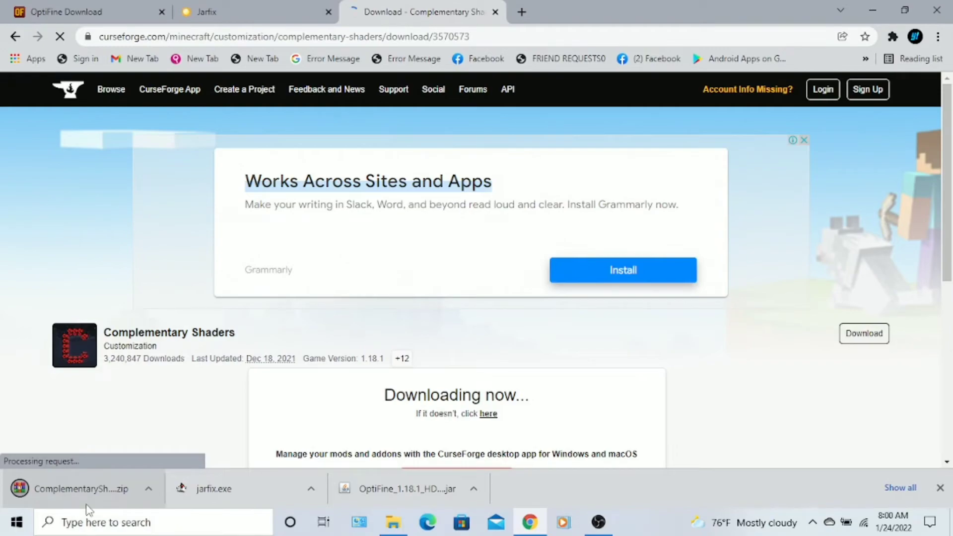
{"action": "left_click", "coordinate": [87, 505]}
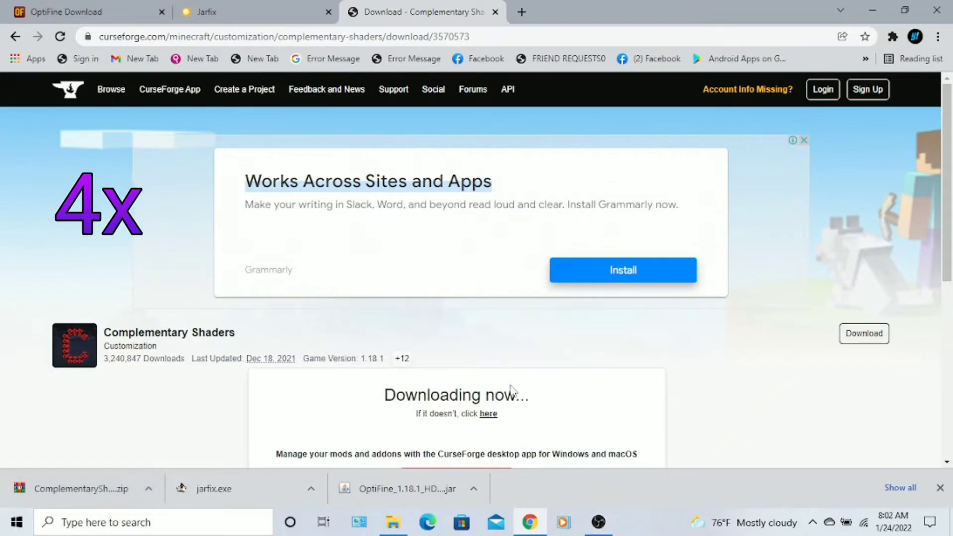
- Move ComplementaryShaders_v4.3.3.zip from the Downloads folder to the desktop and minimise File Explorer
{"action": "left_click", "coordinate": [873, 9]}
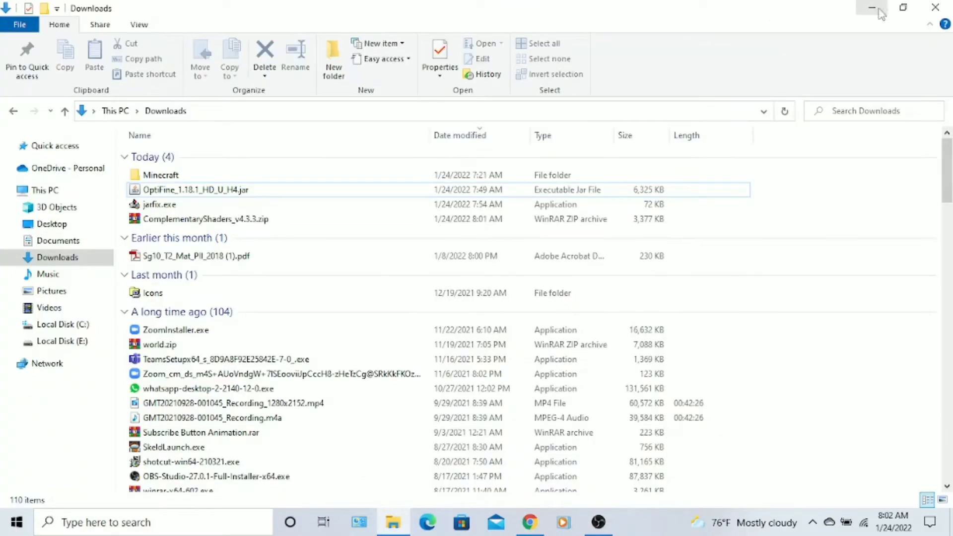
{"action": "left_click", "coordinate": [312, 220]}
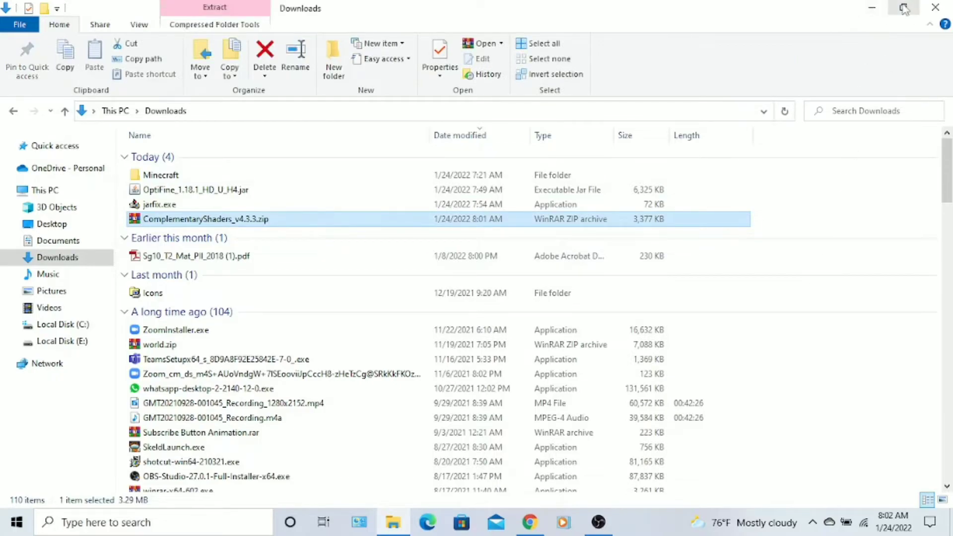
{"action": "left_click", "coordinate": [903, 7]}
{"action": "left_click_drag", "start_coordinate": [425, 284], "coordinate": [847, 246]}
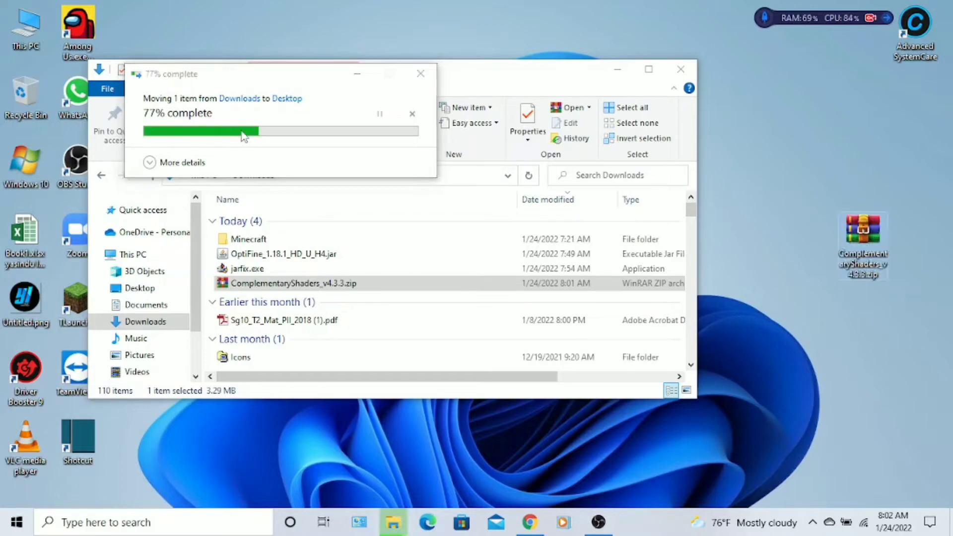
{"action": "left_click", "coordinate": [618, 72]}
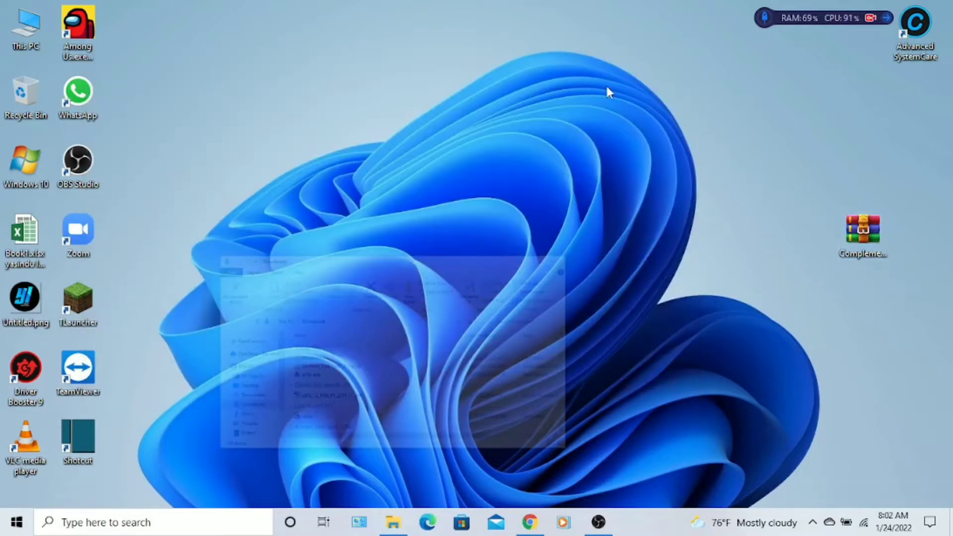
- Open the %appdata% location and go into the .minecraft folder in a reduced window that leaves the desktop zip visible
{"action": "left_click", "coordinate": [158, 531]}
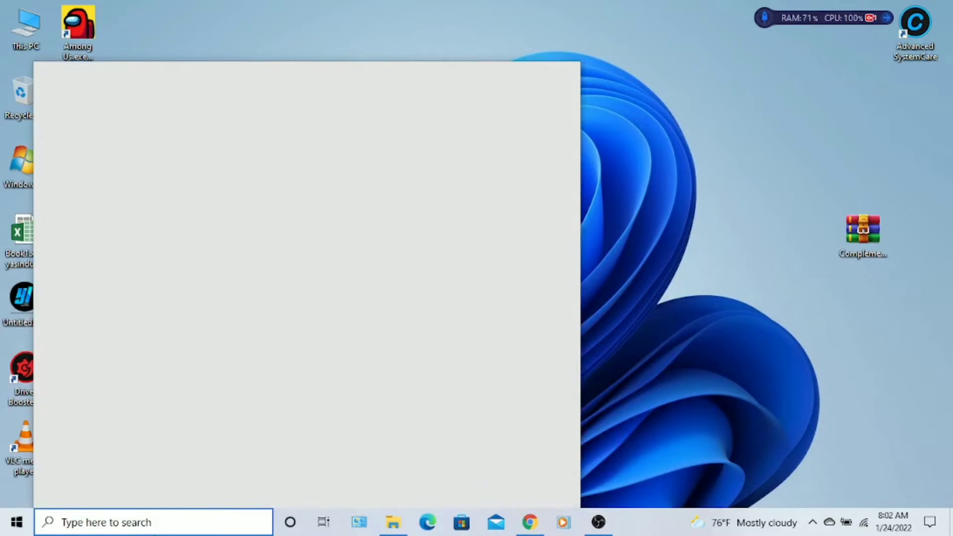
{"action": "type", "text": "%"}
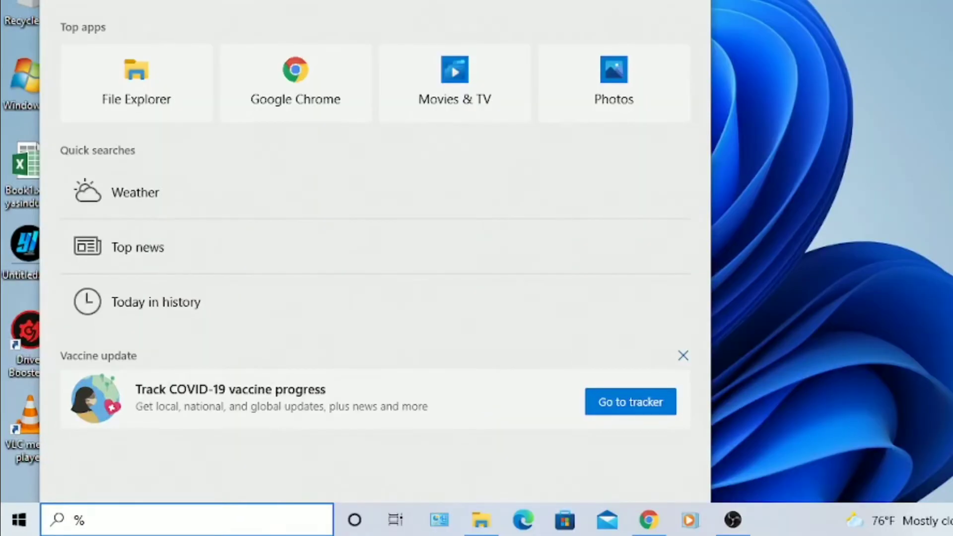
{"action": "type", "text": "appdata%"}
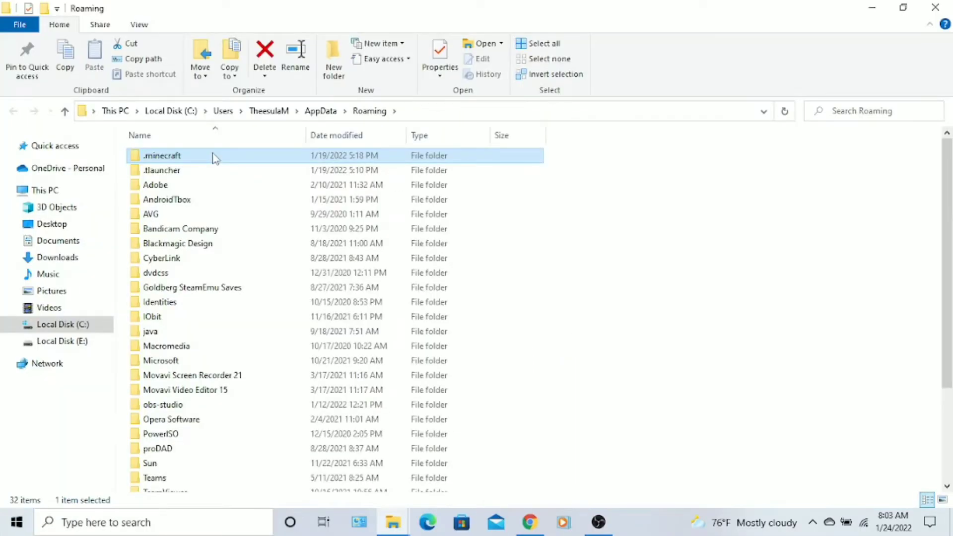
{"action": "double_click", "coordinate": [215, 158]}
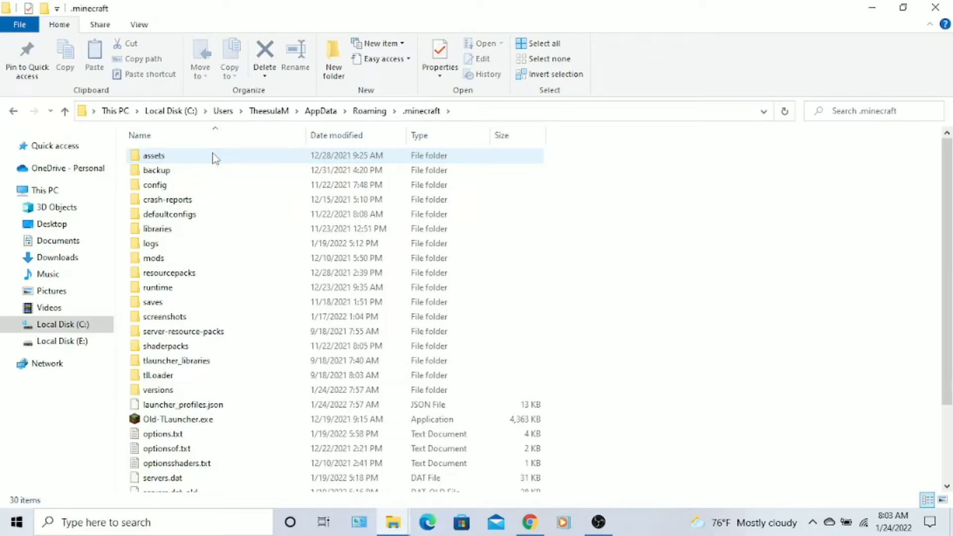
{"action": "key", "text": "super+Down"}
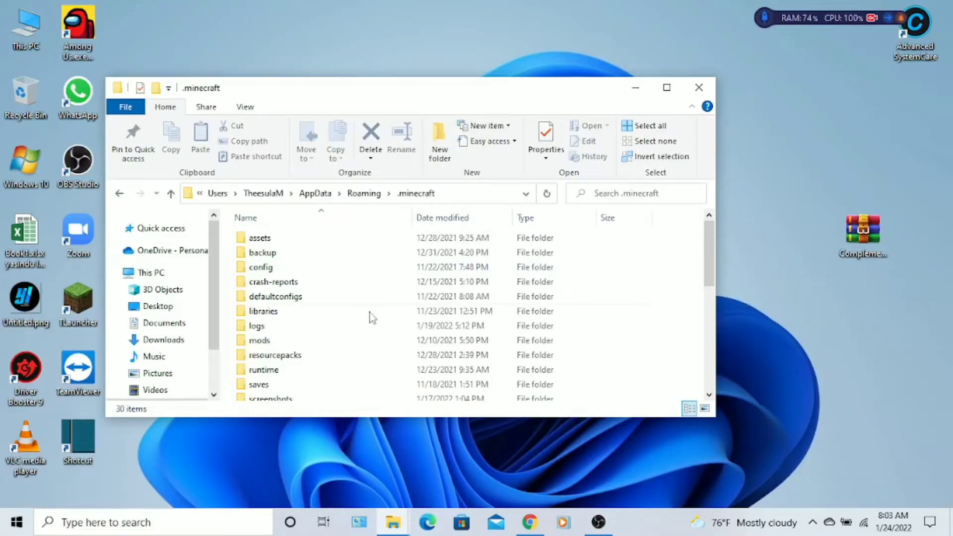
{"action": "scroll", "coordinate": [372, 318], "scroll_direction": "down", "scroll_amount": 4}
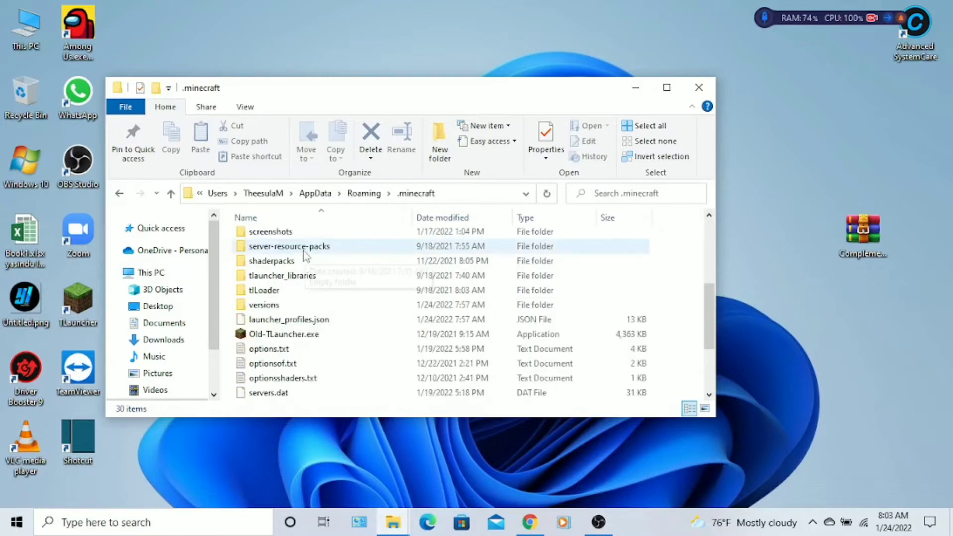
{"action": "scroll", "coordinate": [329, 293], "scroll_direction": "up", "scroll_amount": 1}
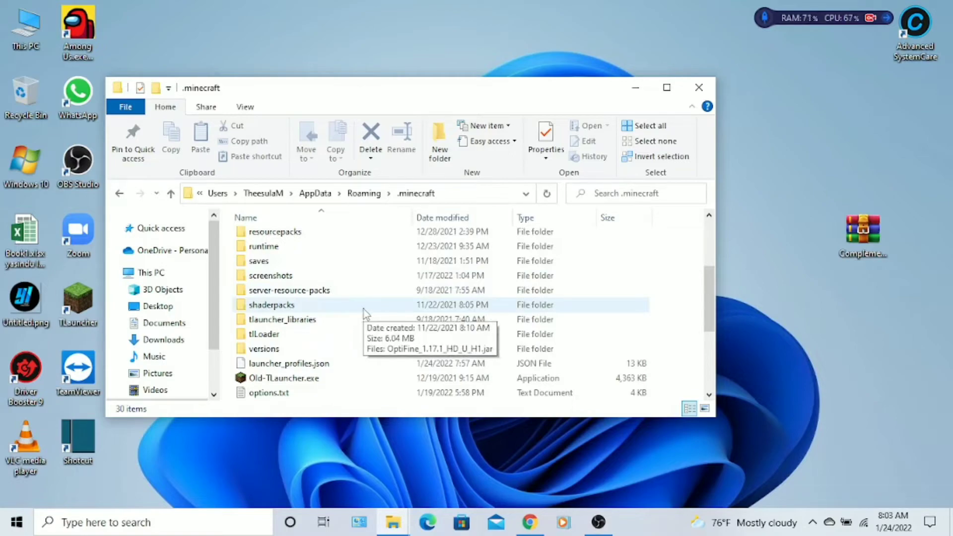
{"action": "right_click", "coordinate": [666, 261]}
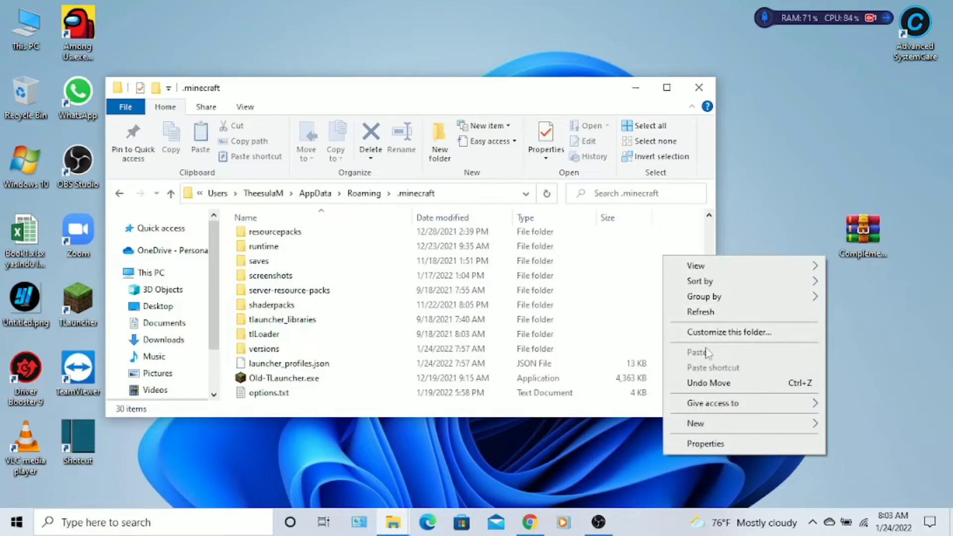
{"action": "left_click", "coordinate": [709, 282]}
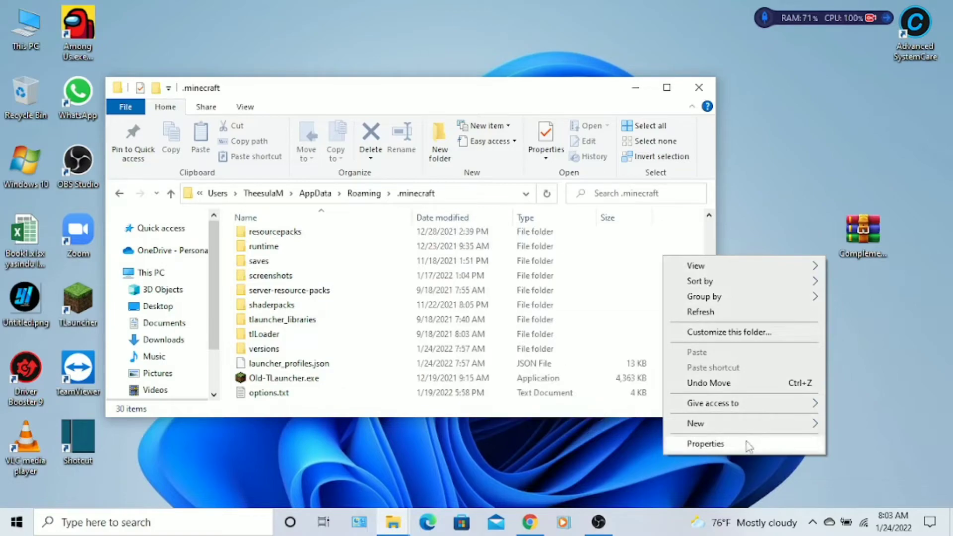
{"action": "mouse_move", "coordinate": [676, 426]}
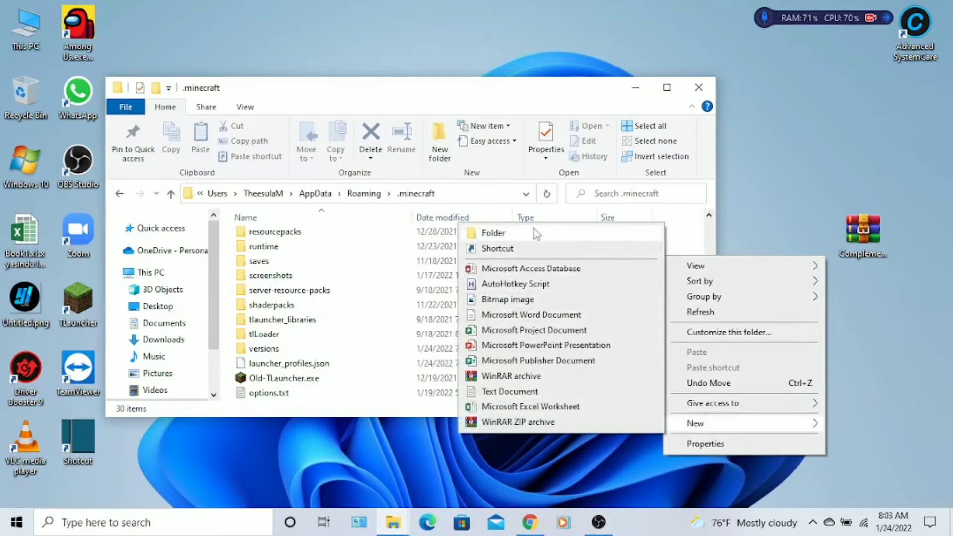
{"action": "left_click", "coordinate": [470, 461]}
- Open the shaderpacks folder and move the Complementary Shaders zip from the desktop into it
{"action": "left_click", "coordinate": [293, 306]}
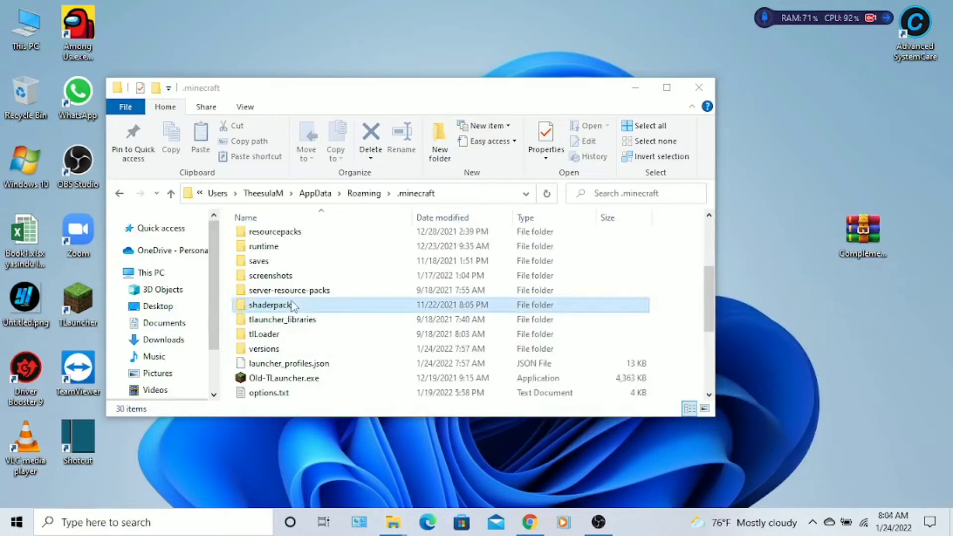
{"action": "double_click", "coordinate": [293, 306]}
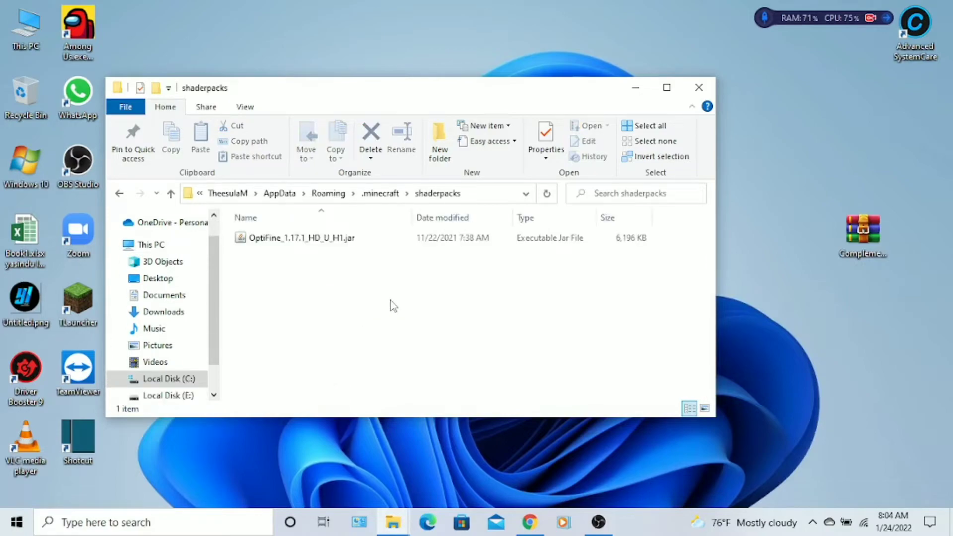
{"action": "left_click", "coordinate": [876, 243]}
{"action": "left_click_drag", "start_coordinate": [585, 324], "coordinate": [326, 301]}
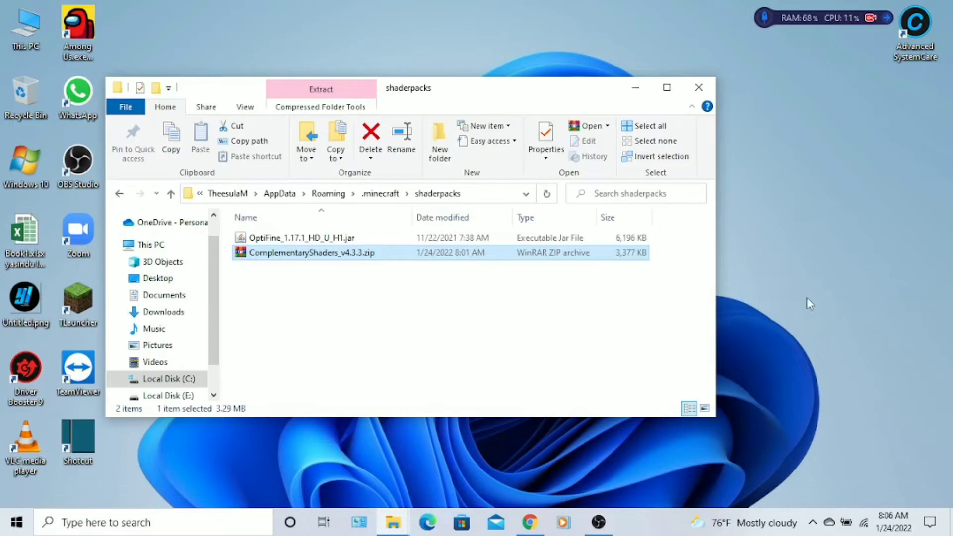
- Minimise File Explorer and launch TLauncher from the desktop, postponing the offered 2.84 update
{"action": "left_click", "coordinate": [635, 92]}
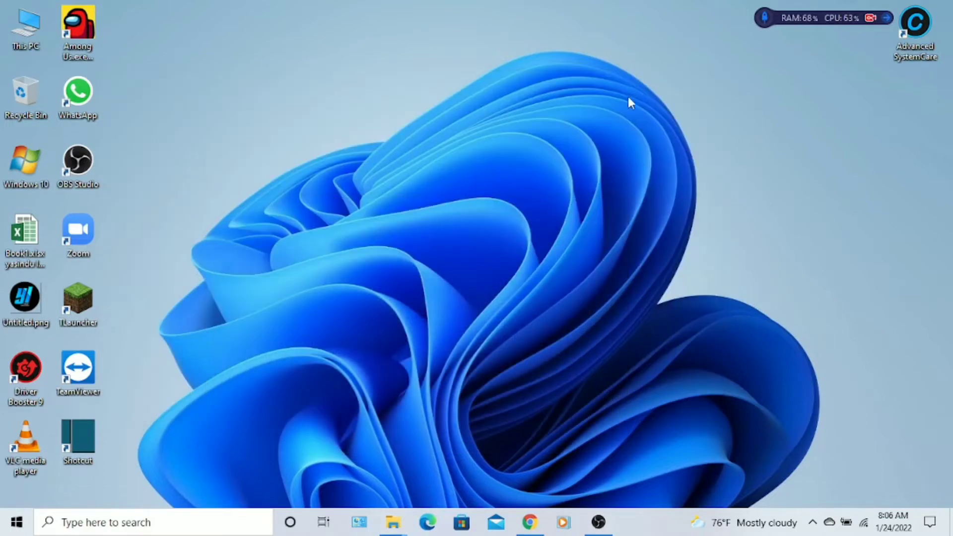
{"action": "double_click", "coordinate": [84, 309]}
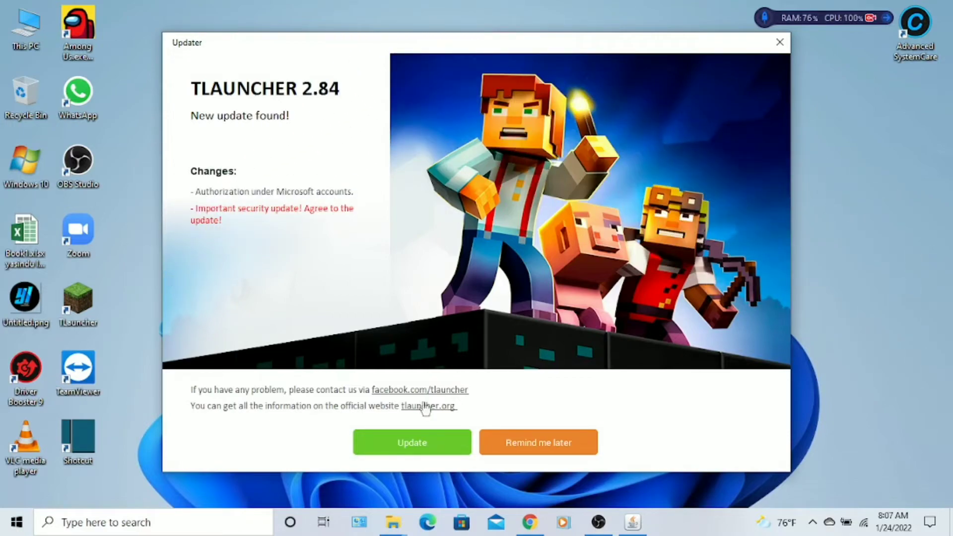
{"action": "left_click", "coordinate": [520, 444]}
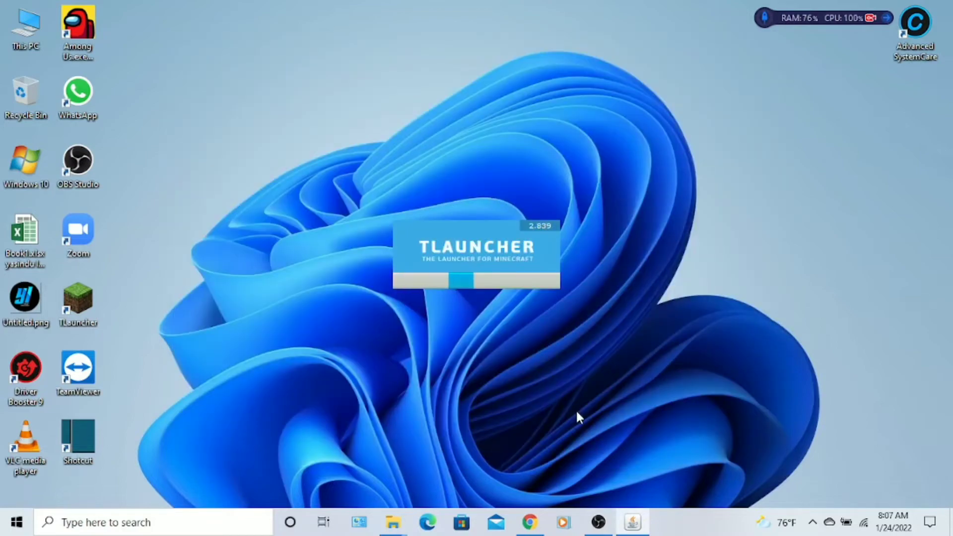
- Choose the version Release 1.18.1-OptiFine_HD_U_H4 and start the game
{"action": "left_click", "coordinate": [454, 460]}
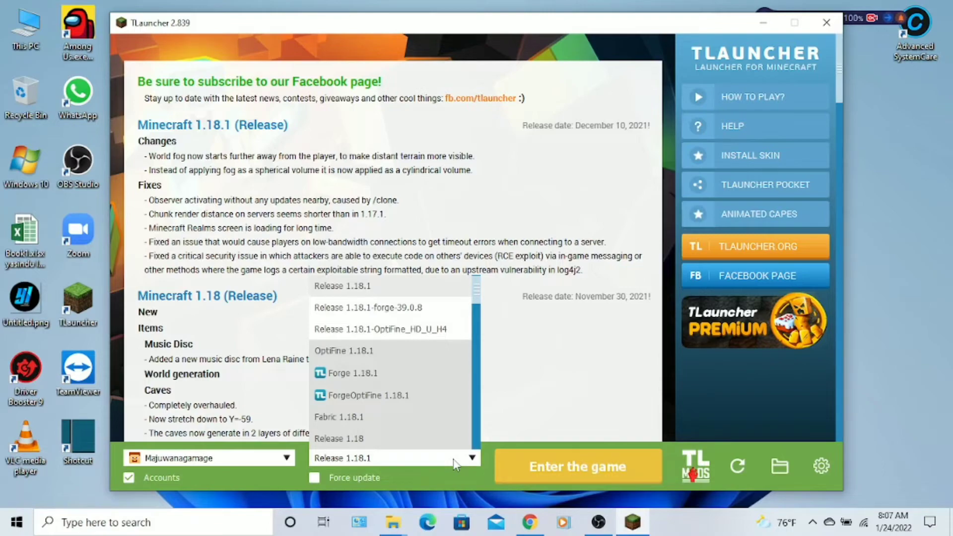
{"action": "scroll", "coordinate": [403, 393], "scroll_direction": "down", "scroll_amount": 1}
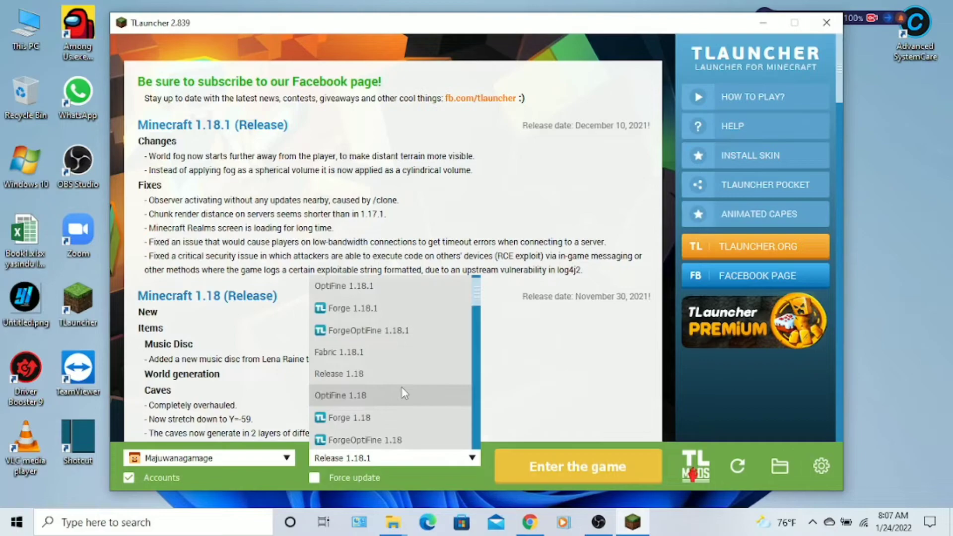
{"action": "scroll", "coordinate": [403, 393], "scroll_direction": "up", "scroll_amount": 2}
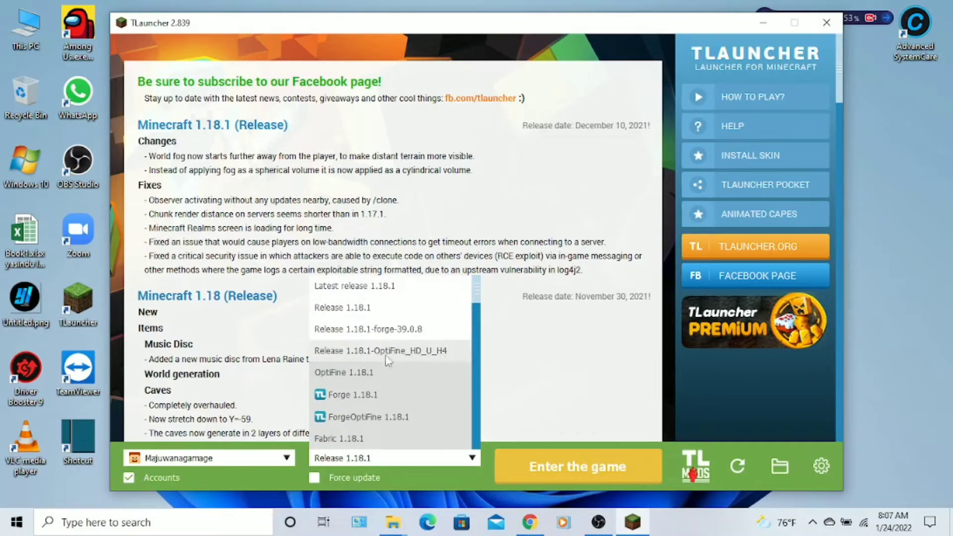
{"action": "left_click", "coordinate": [419, 351]}
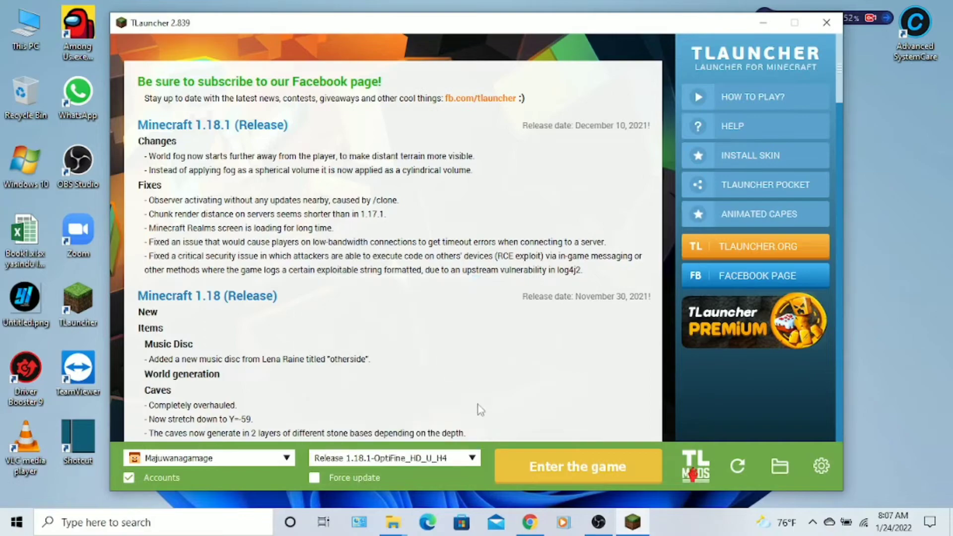
{"action": "left_click", "coordinate": [601, 466]}
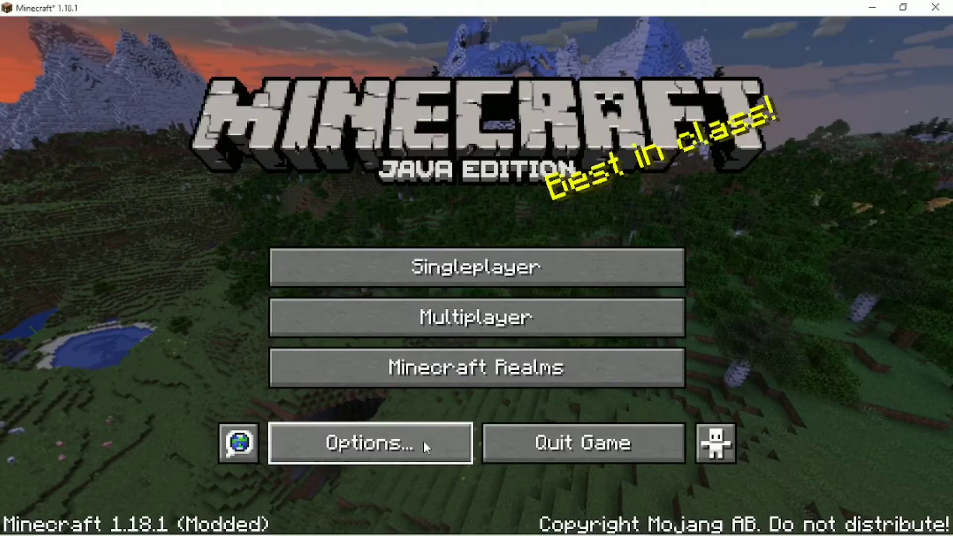
- Open the shader video settings and set the profile of ComplementaryShaders_v4.3.3.zip to Potato in its shader options
{"action": "left_click", "coordinate": [424, 446]}
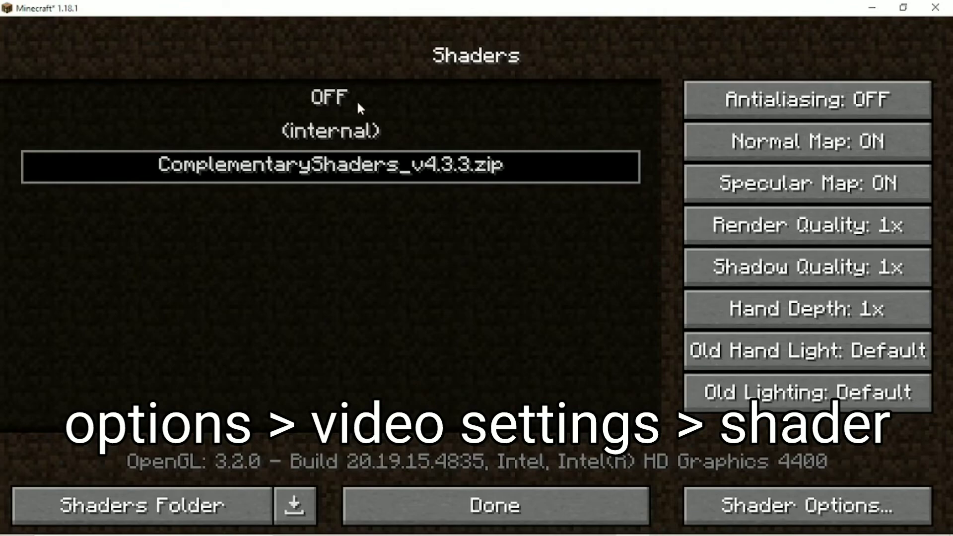
{"action": "left_click", "coordinate": [751, 519]}
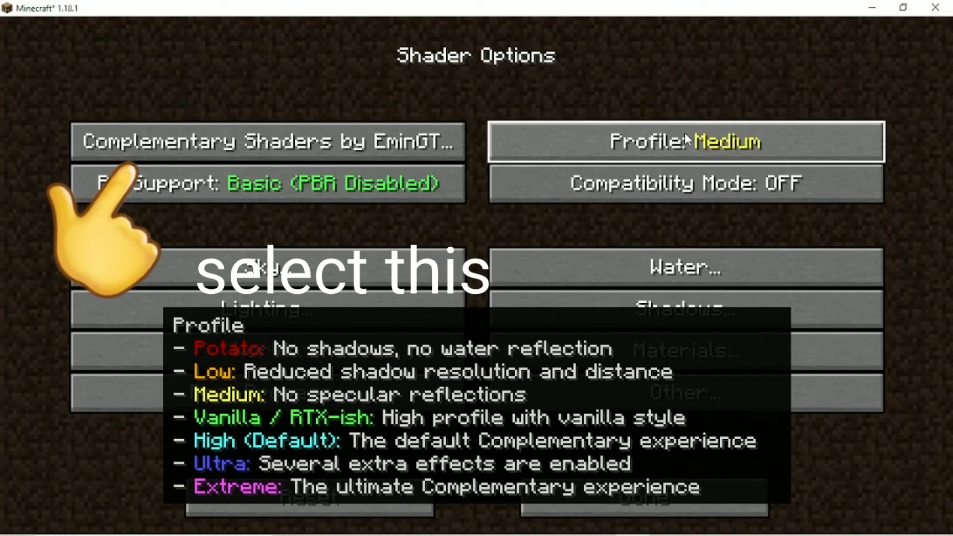
{"action": "left_click", "coordinate": [687, 140]}
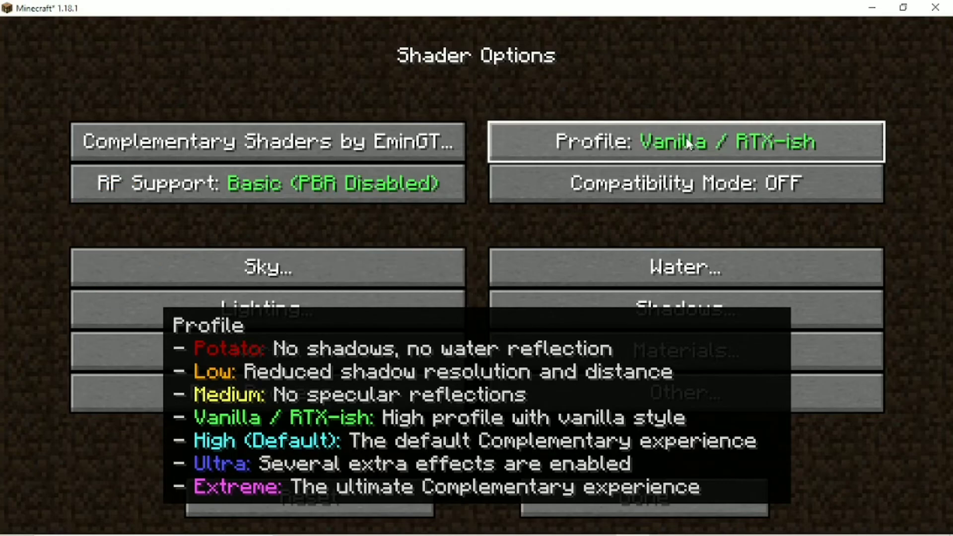
{"action": "left_click", "coordinate": [692, 144]}
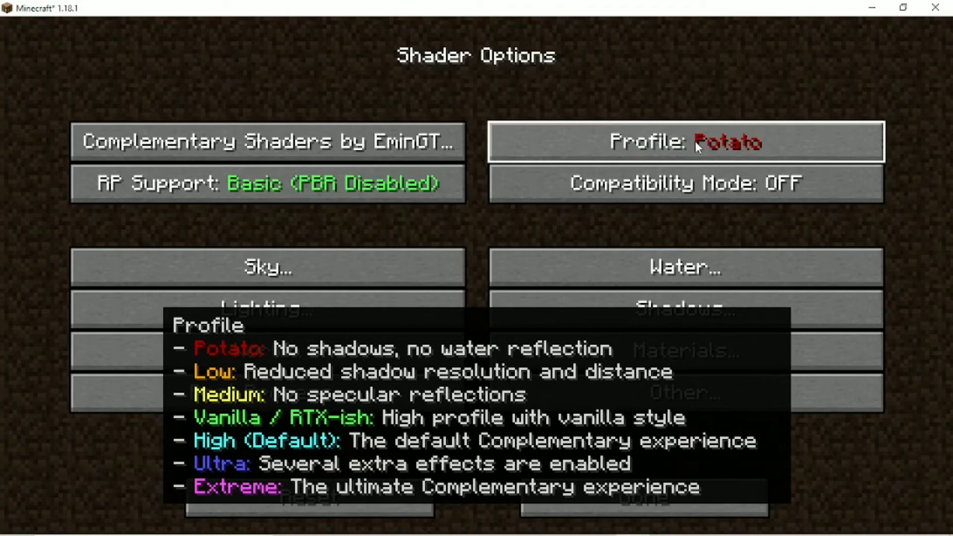
{"action": "left_click", "coordinate": [570, 494]}
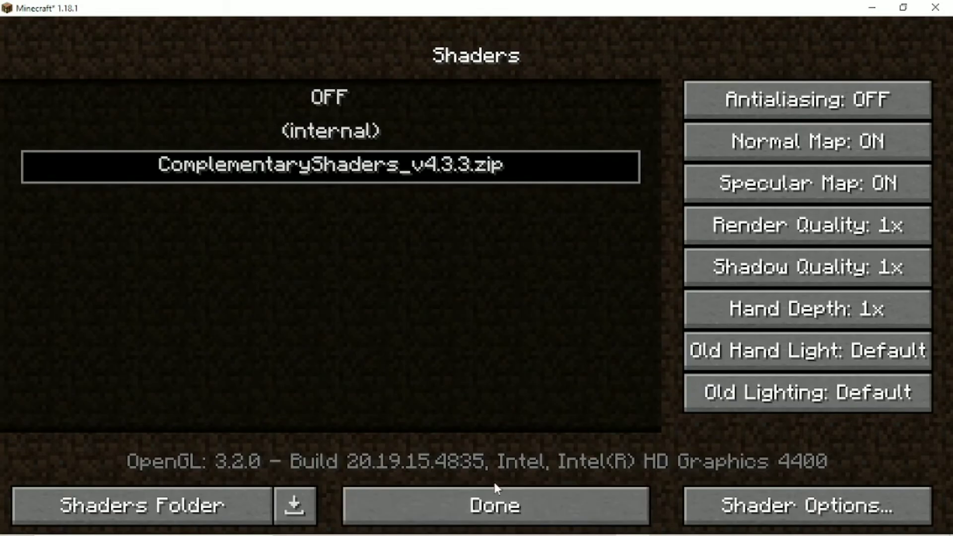